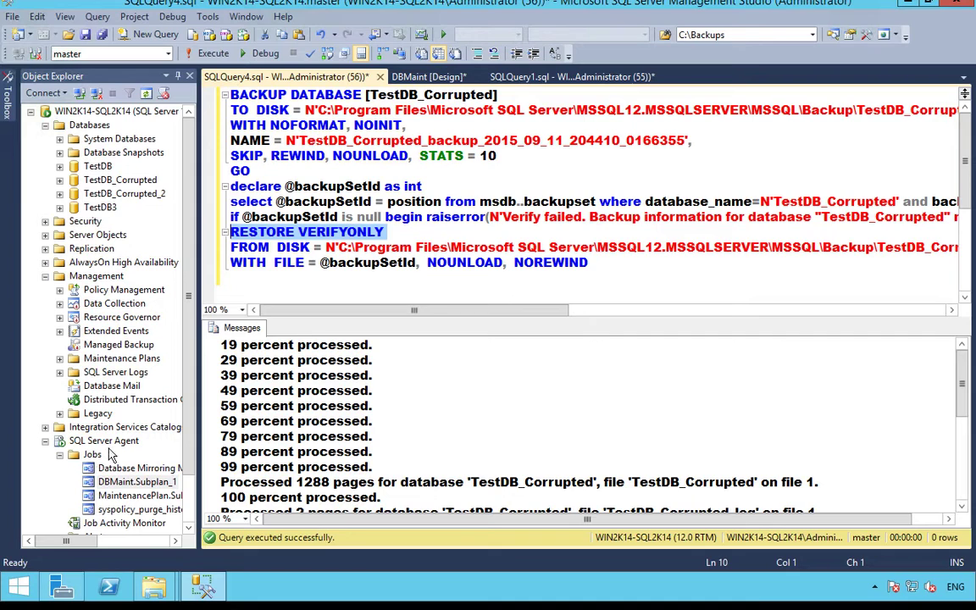
Create a new maintenance plan named DBBackups.
{"action": "left_click", "coordinate": [131, 361]}
{"action": "right_click", "coordinate": [134, 365]}
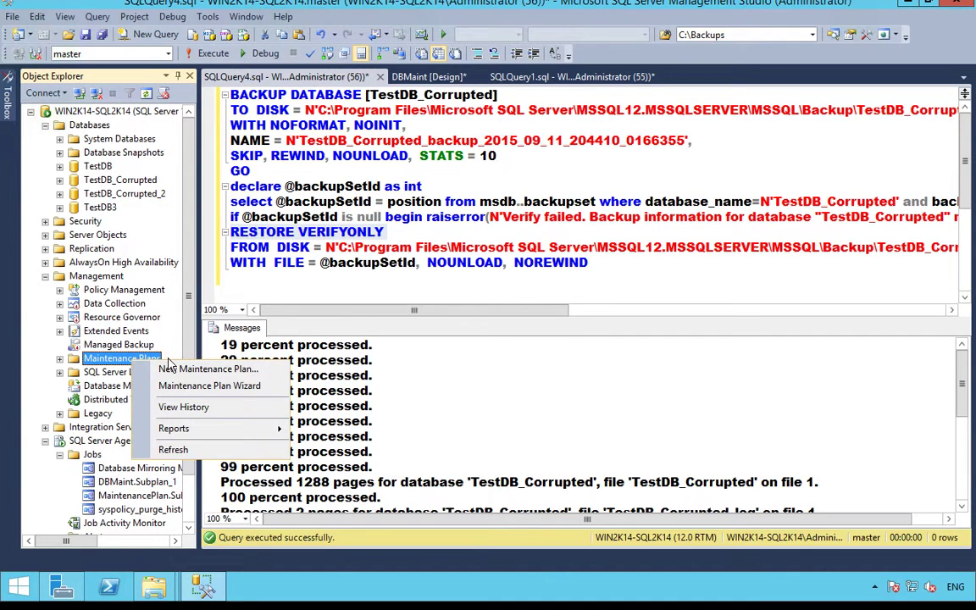
{"action": "left_click", "coordinate": [154, 368]}
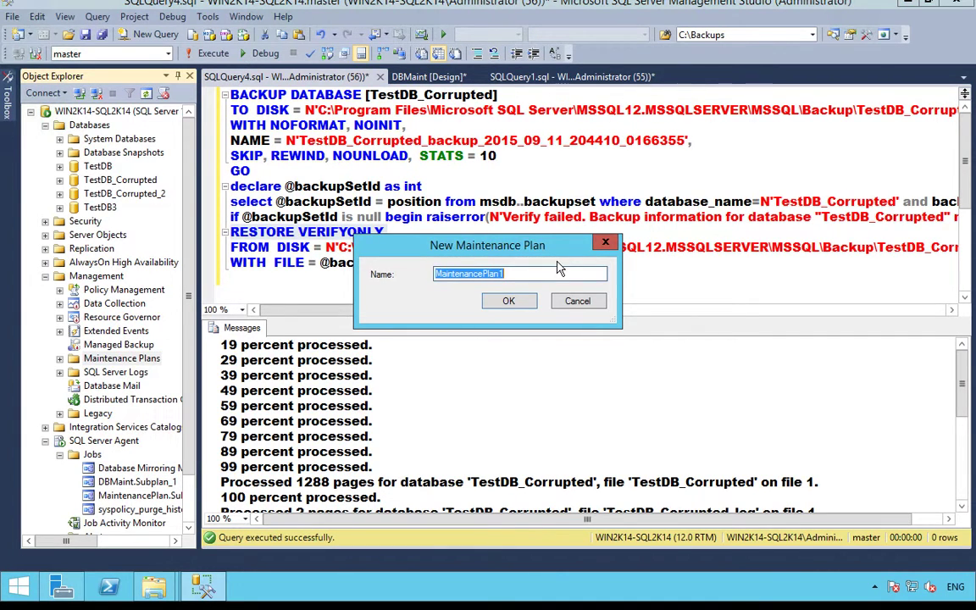
{"action": "type", "text": "DBBackups"}
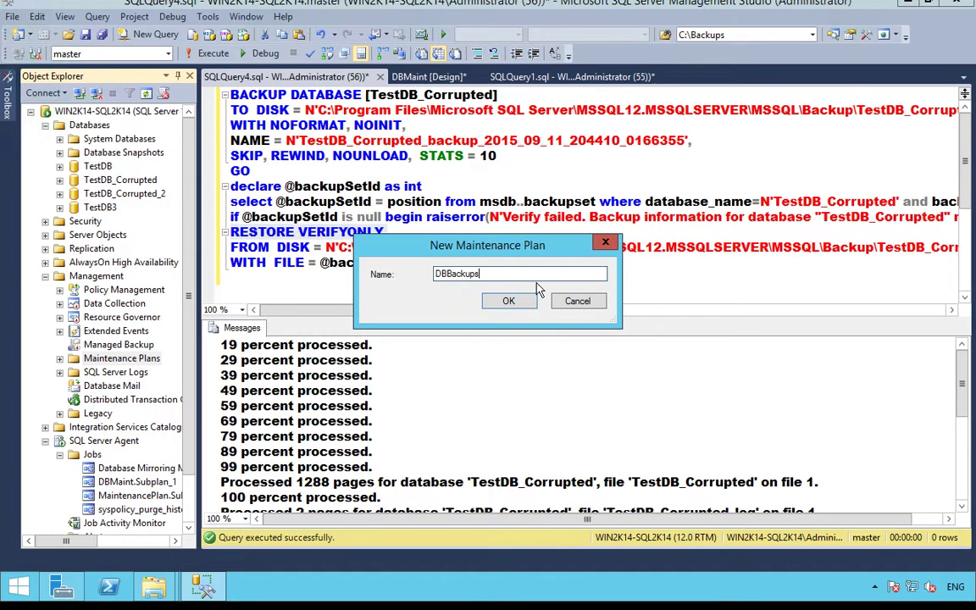
{"action": "left_click", "coordinate": [509, 301]}
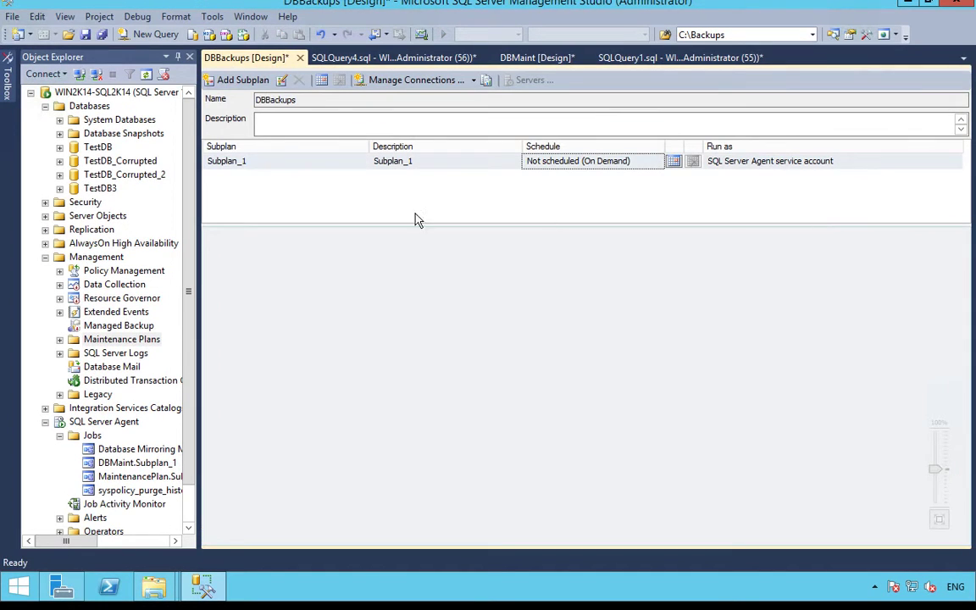
Rename the plan's existing subplan as FULL_Backup.
{"action": "double_click", "coordinate": [271, 161]}
{"action": "key", "text": "shift+Home"}
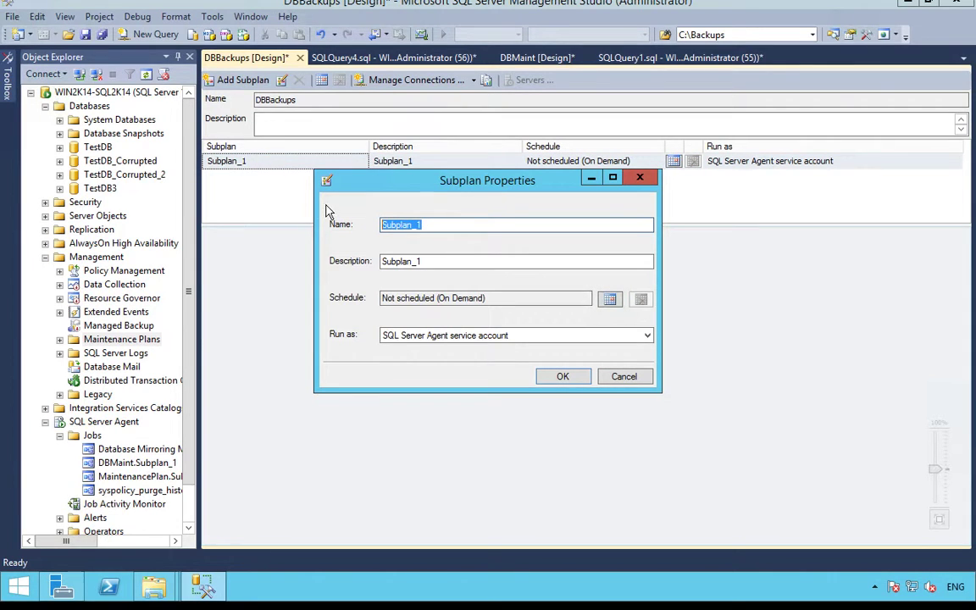
{"action": "type", "text": "FULL_Backup"}
{"action": "left_click", "coordinate": [561, 376]}
Add a Back Up Database Task to the design area of the FULL_Backup subplan.
{"action": "left_click", "coordinate": [7, 85]}
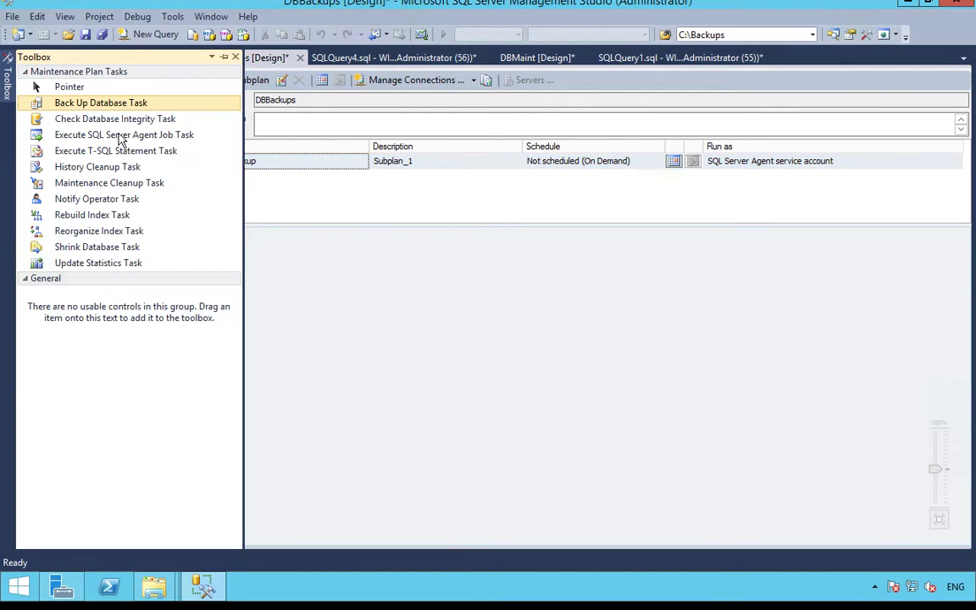
{"action": "left_click_drag", "start_coordinate": [118, 107], "coordinate": [429, 283]}
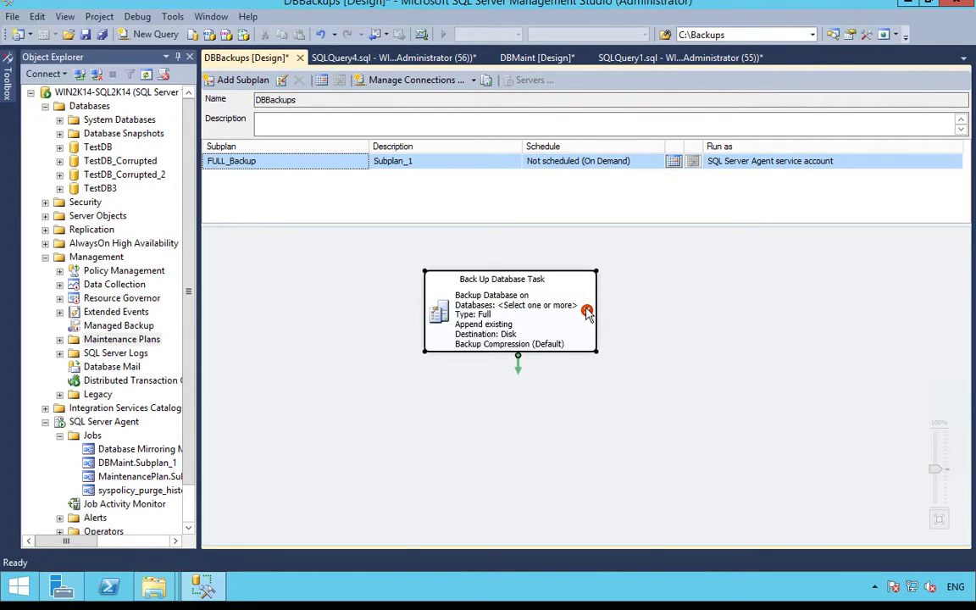
{"action": "mouse_move", "coordinate": [562, 316]}
{"action": "left_click", "coordinate": [641, 320]}
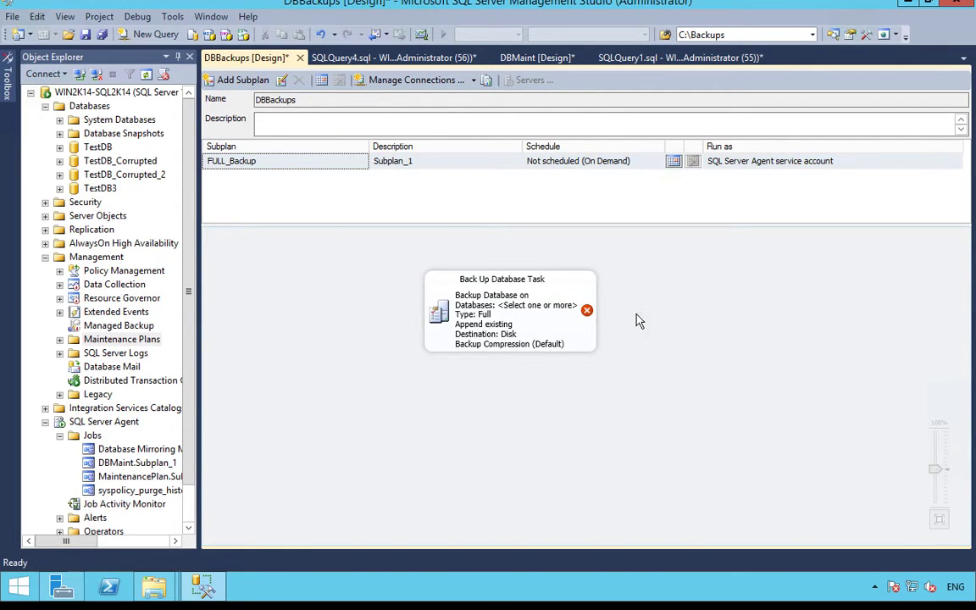
Set the full backup task to back up only the TestDB3 database.
{"action": "double_click", "coordinate": [584, 322]}
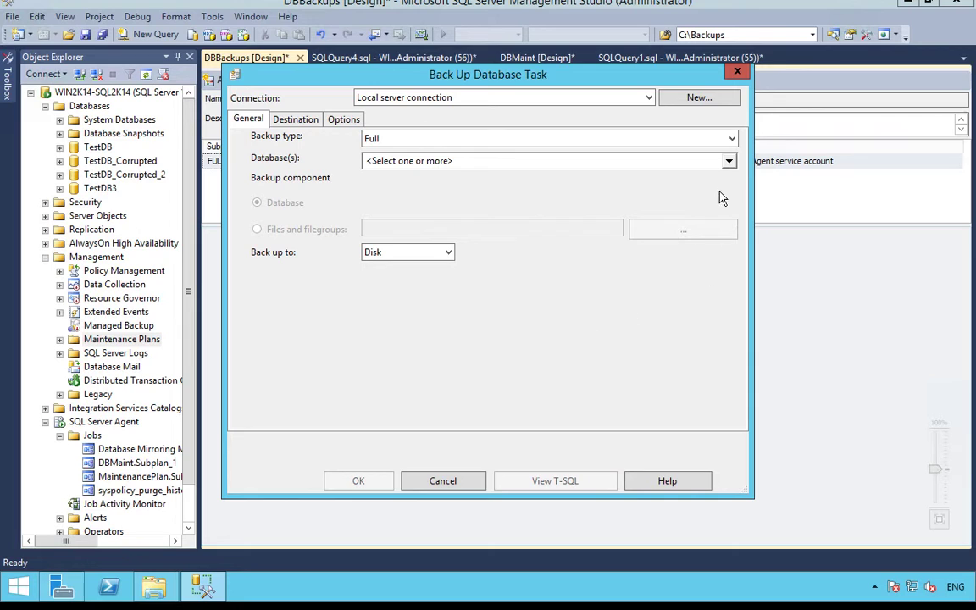
{"action": "left_click", "coordinate": [729, 161]}
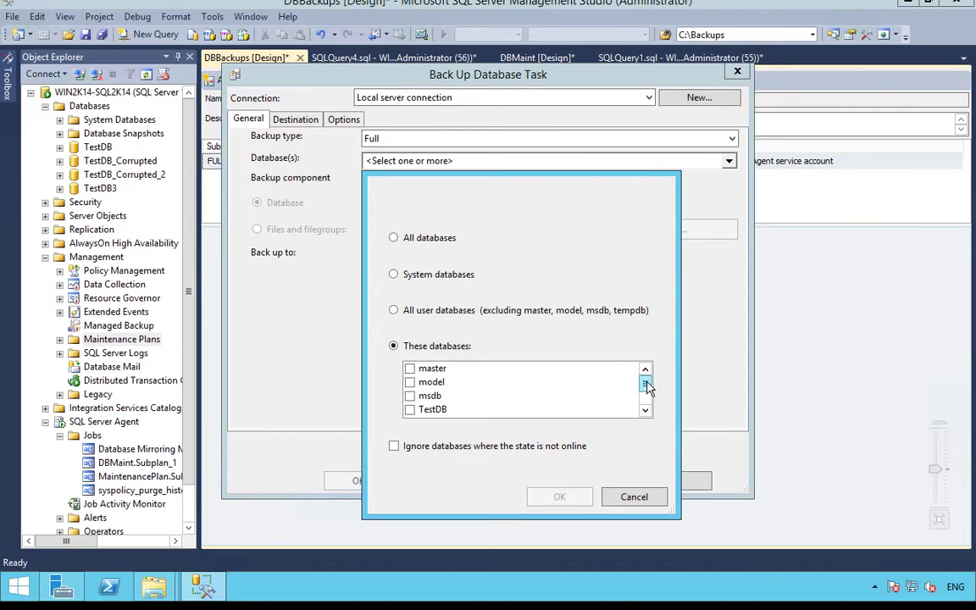
{"action": "left_click_drag", "start_coordinate": [645, 383], "coordinate": [644, 395]}
{"action": "left_click", "coordinate": [410, 411]}
{"action": "left_click", "coordinate": [410, 411]}
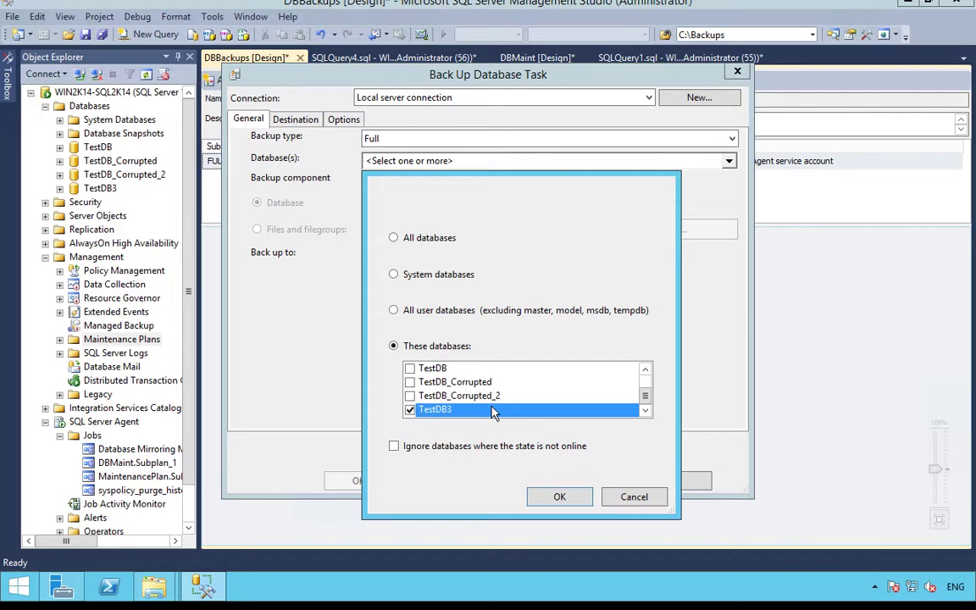
{"action": "left_click", "coordinate": [559, 496]}
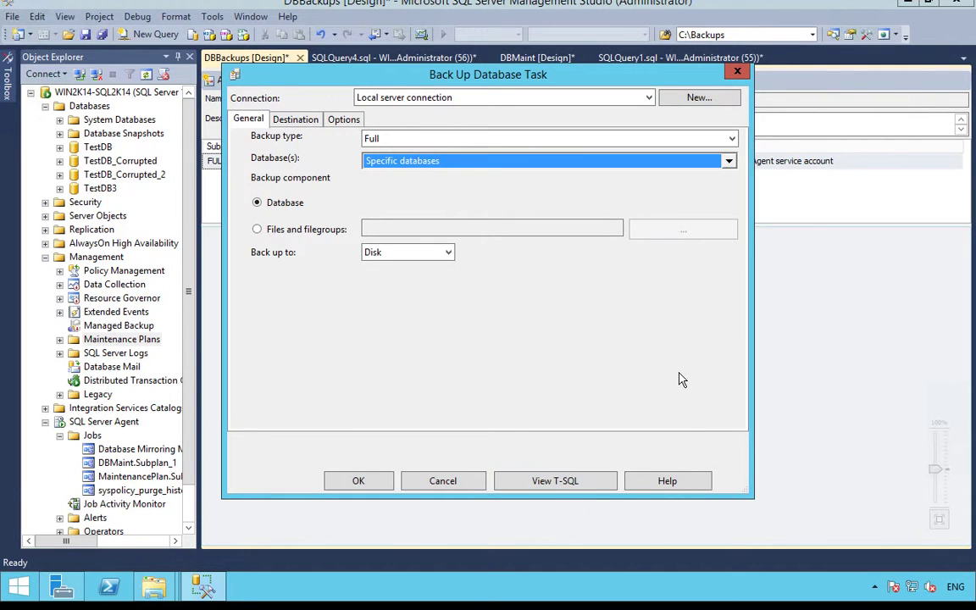
Enable backup integrity verification for the full backup task and apply its settings.
{"action": "left_click", "coordinate": [350, 123]}
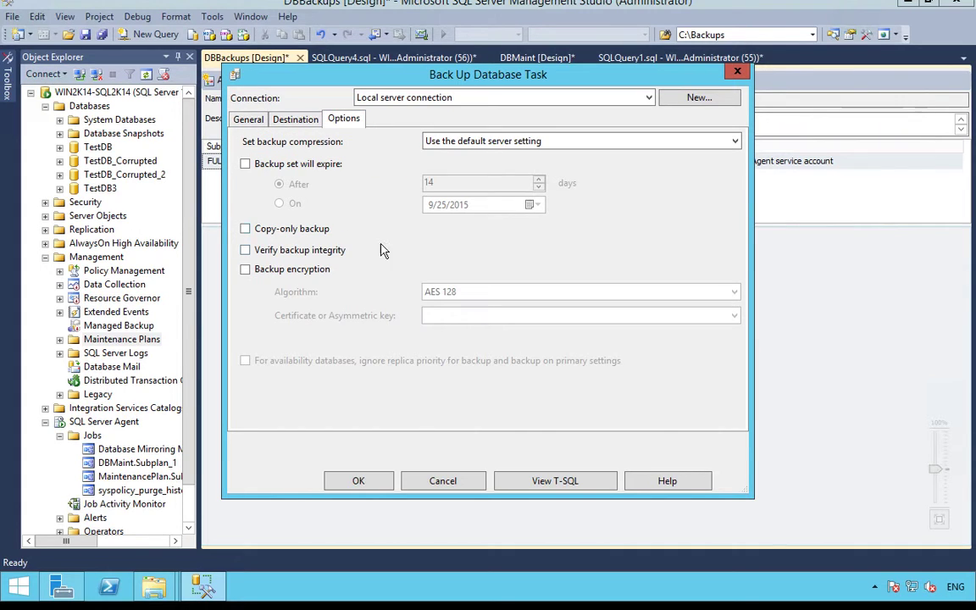
{"action": "left_click", "coordinate": [275, 250]}
{"action": "left_click", "coordinate": [358, 481]}
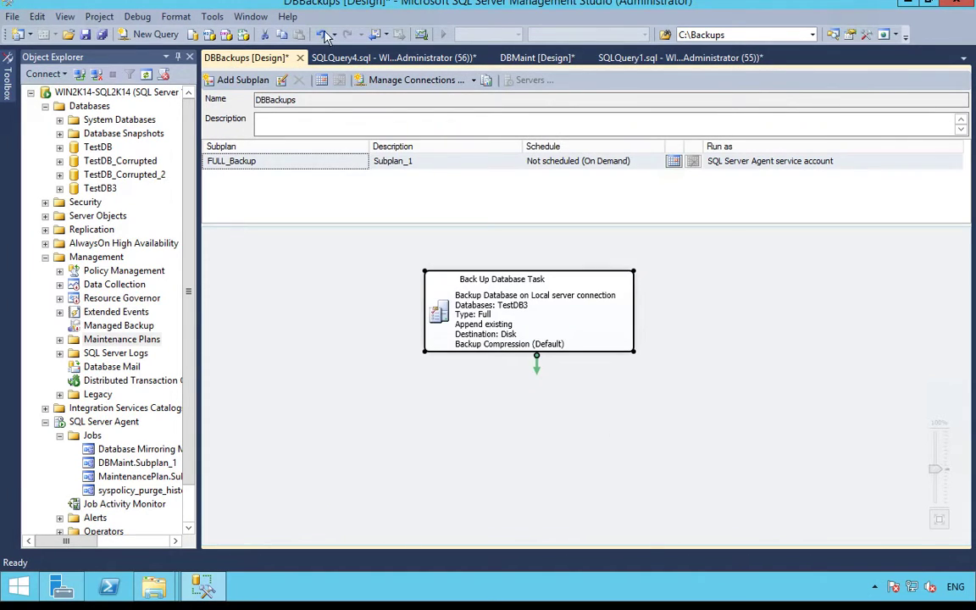
Add a second subplan named DIFF_Backup to the maintenance plan.
{"action": "left_click", "coordinate": [243, 80]}
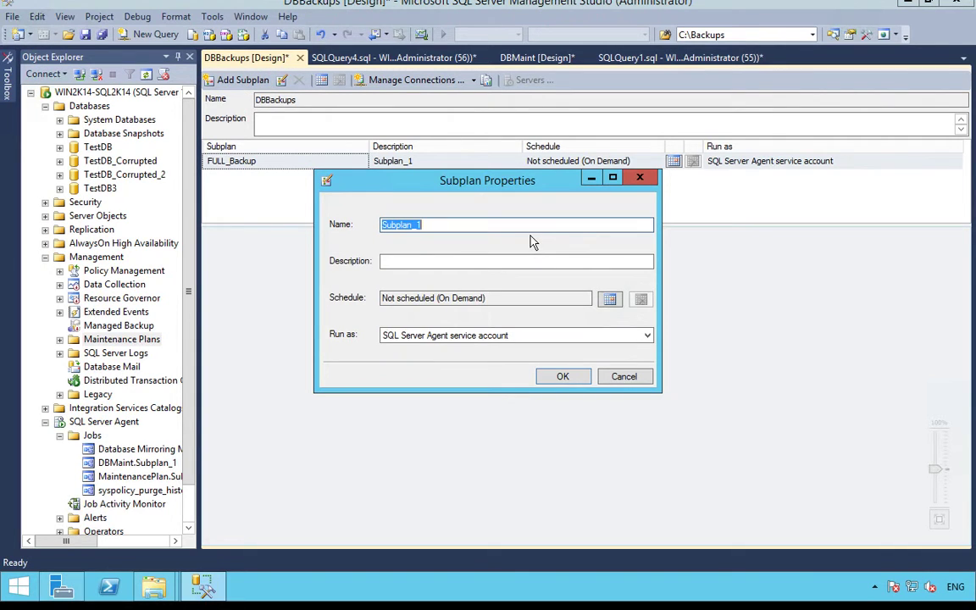
{"action": "type", "text": "DIFF_Backup"}
{"action": "left_click", "coordinate": [565, 375]}
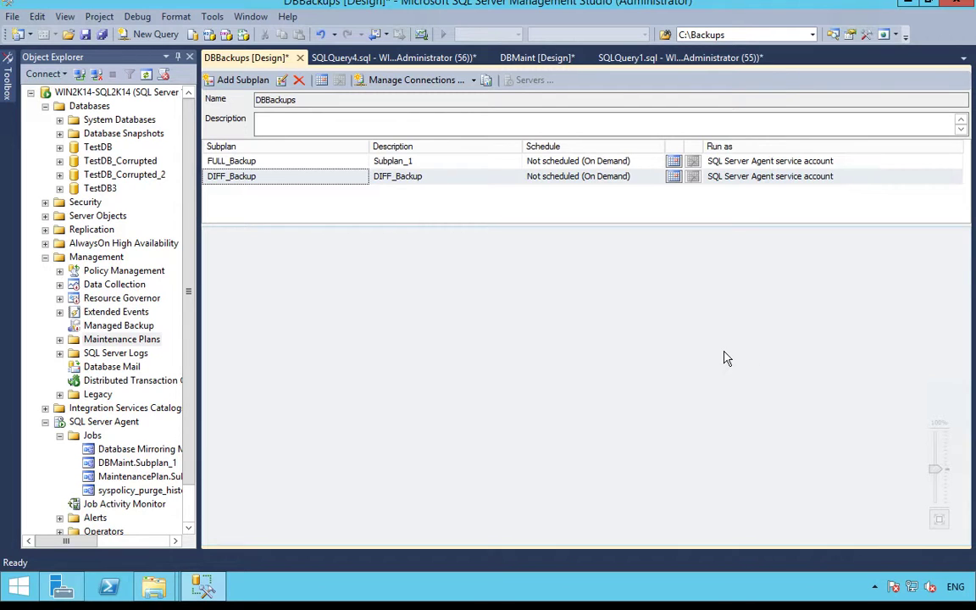
{"action": "double_click", "coordinate": [256, 174]}
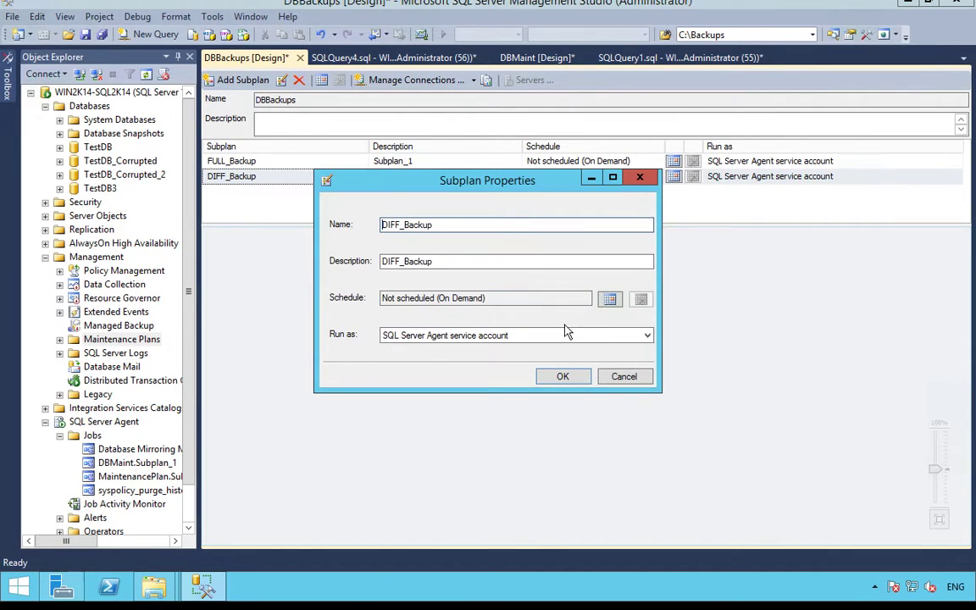
{"action": "key", "text": "Return"}
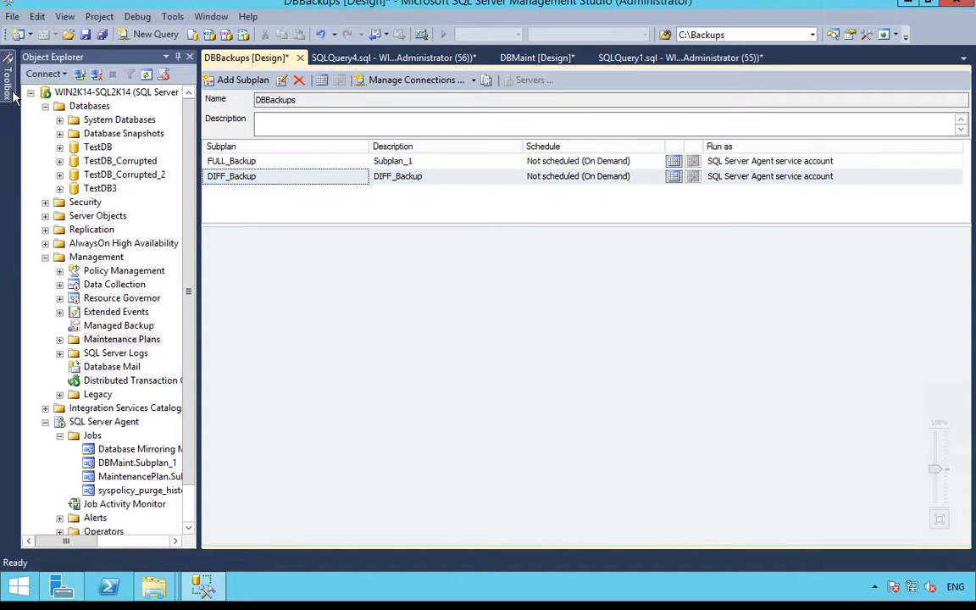
Add a Back Up Database Task to the DIFF_Backup subplan and set its backup type to Differential.
{"action": "mouse_move", "coordinate": [8, 84]}
{"action": "left_click_drag", "start_coordinate": [111, 102], "coordinate": [331, 251]}
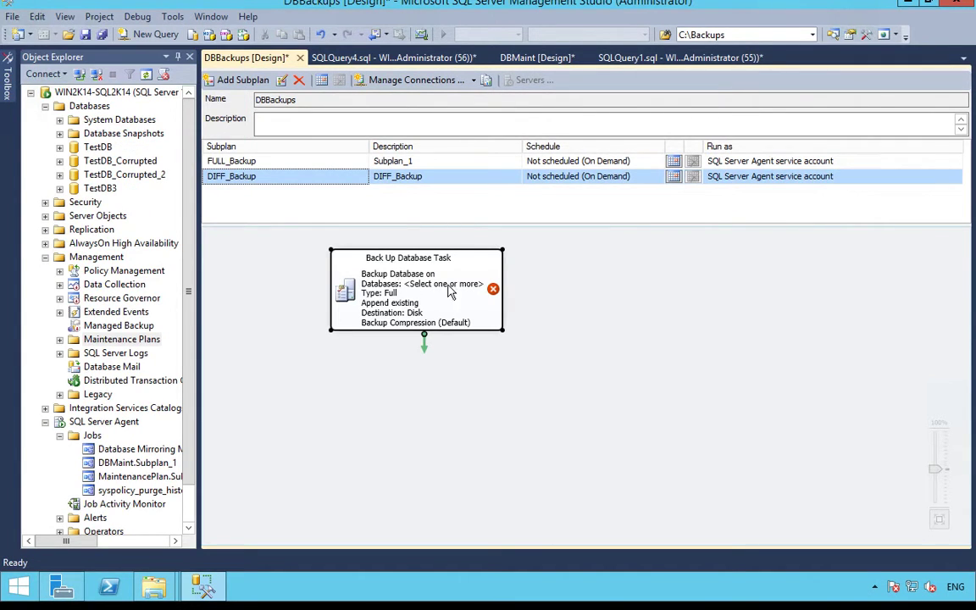
{"action": "double_click", "coordinate": [473, 295]}
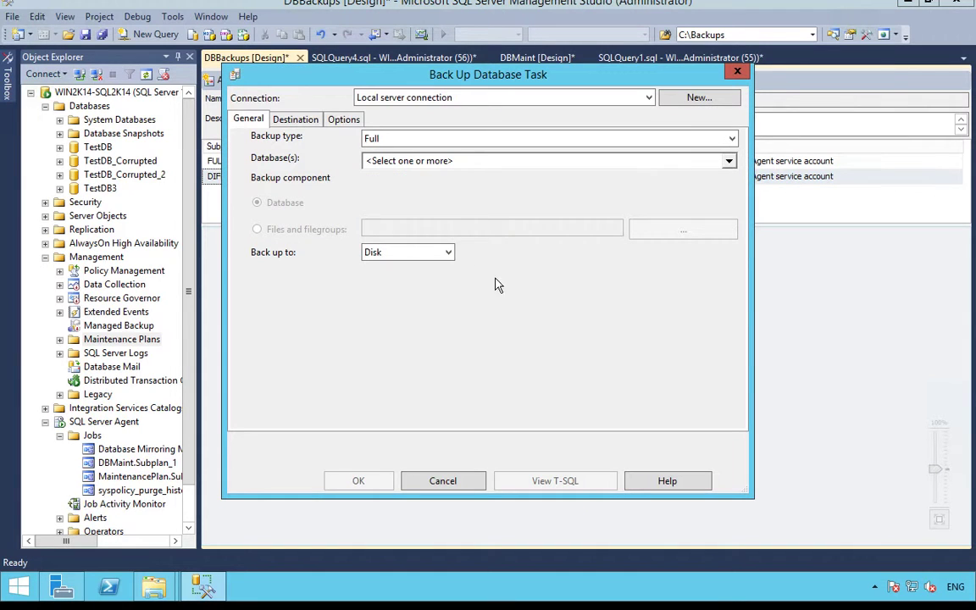
{"action": "left_click", "coordinate": [433, 140]}
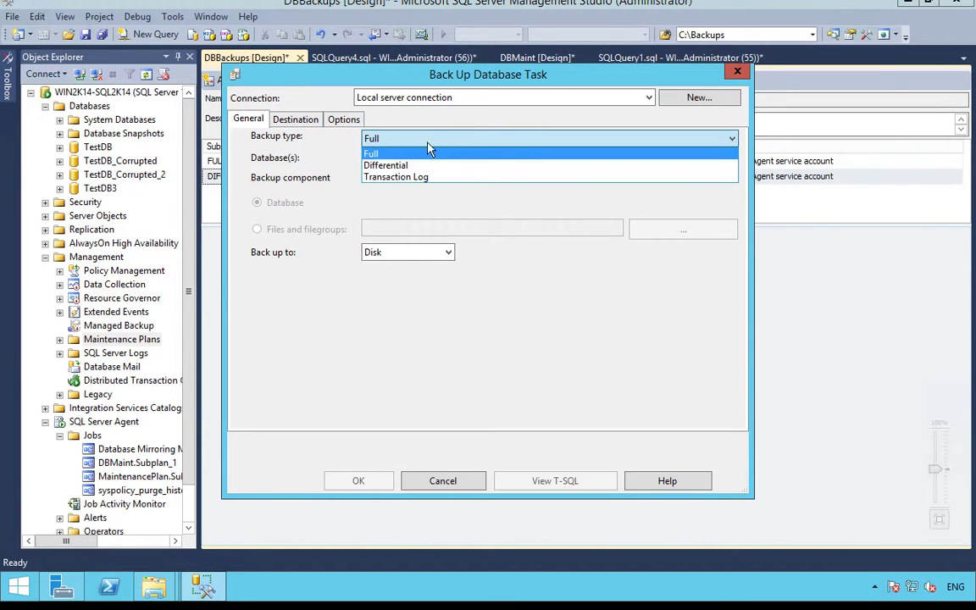
{"action": "left_click", "coordinate": [382, 165]}
Choose TestDB3 as the only database for the differential backup task.
{"action": "left_click", "coordinate": [473, 161]}
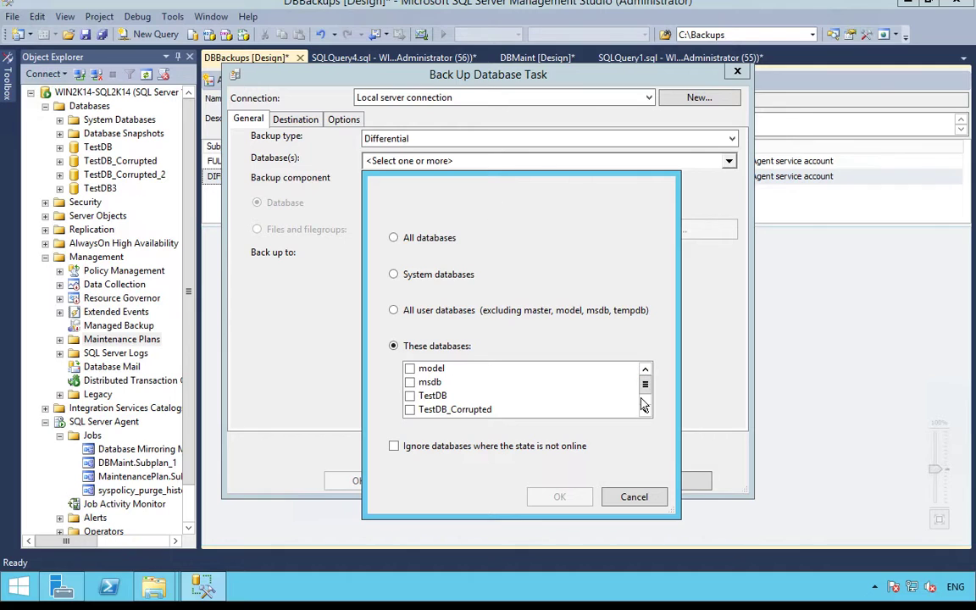
{"action": "scroll", "coordinate": [447, 398], "scroll_direction": "down", "scroll_amount": 1}
{"action": "left_click", "coordinate": [410, 410]}
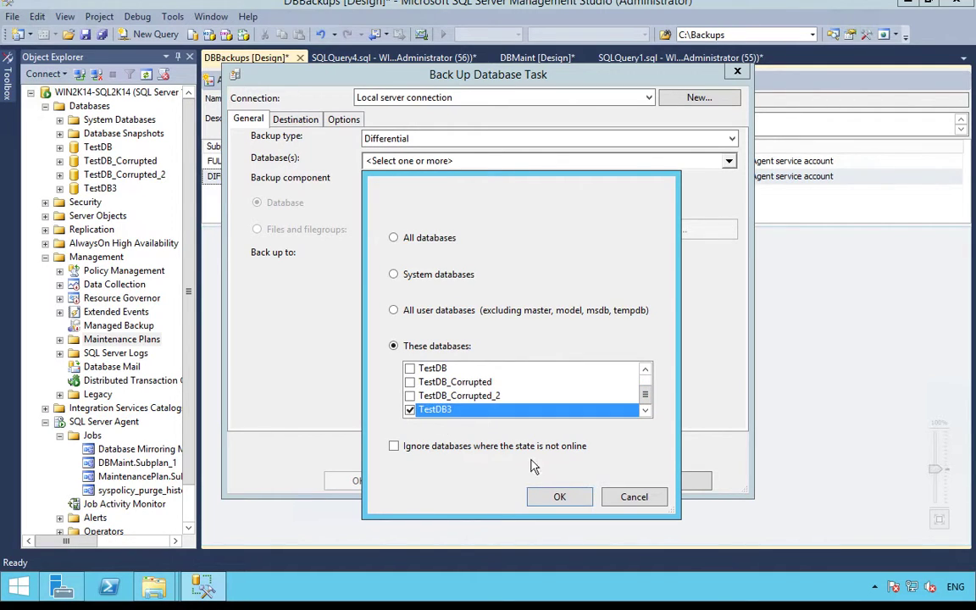
{"action": "left_click", "coordinate": [561, 497]}
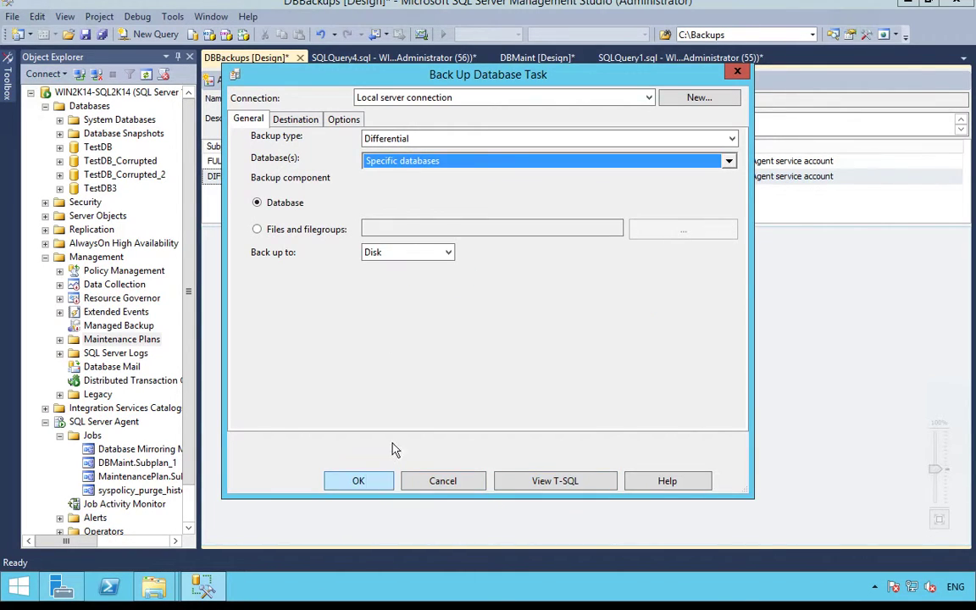
Enable backup integrity verification for the differential backup task and save the DBBackups maintenance plan.
{"action": "left_click", "coordinate": [341, 118]}
{"action": "left_click", "coordinate": [246, 250]}
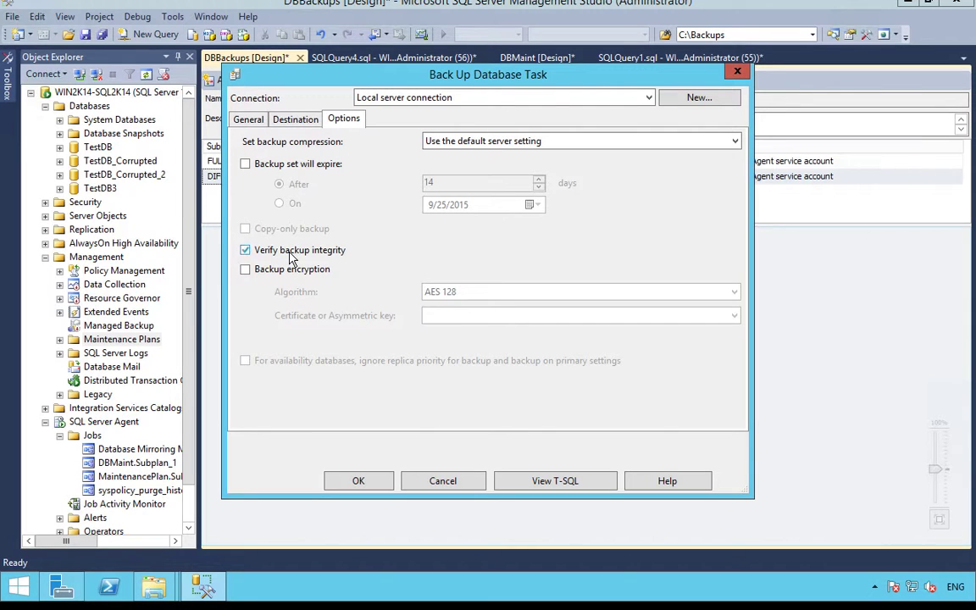
{"action": "left_click", "coordinate": [370, 483]}
{"action": "left_click", "coordinate": [704, 378]}
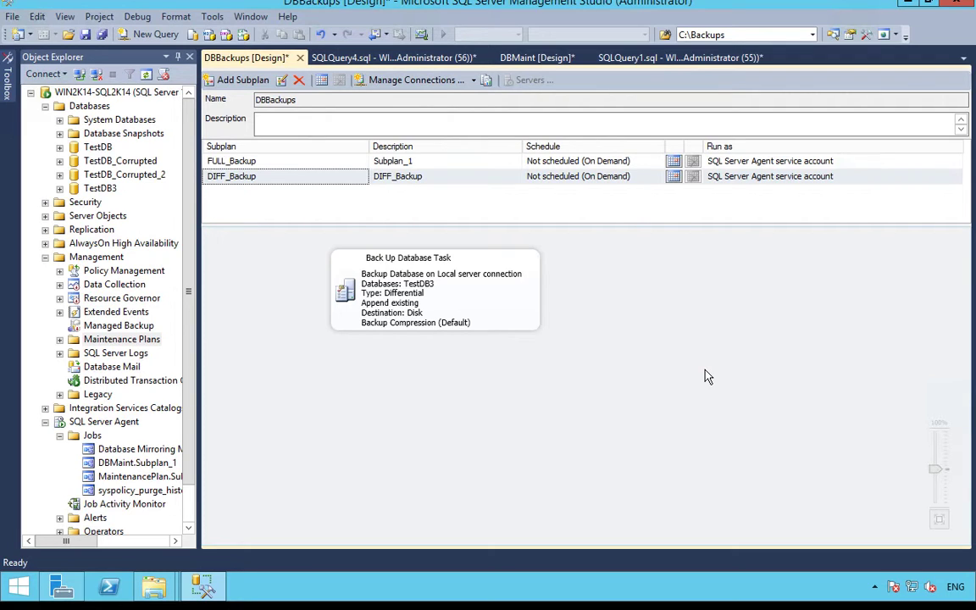
{"action": "left_click", "coordinate": [91, 36]}
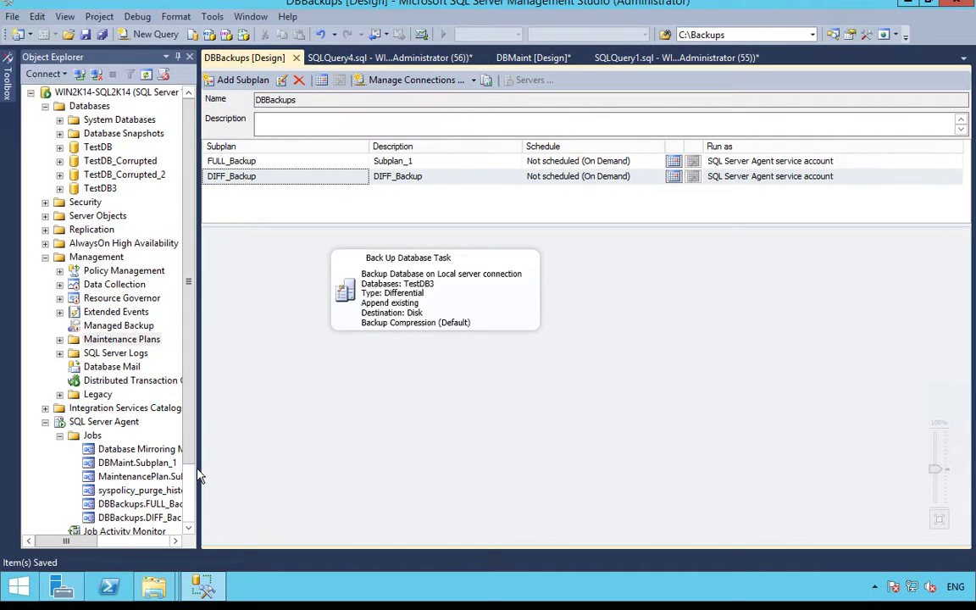
Start the DBBackups.FULL_Backup agent job and close the job start report.
{"action": "left_click_drag", "start_coordinate": [199, 466], "coordinate": [242, 488]}
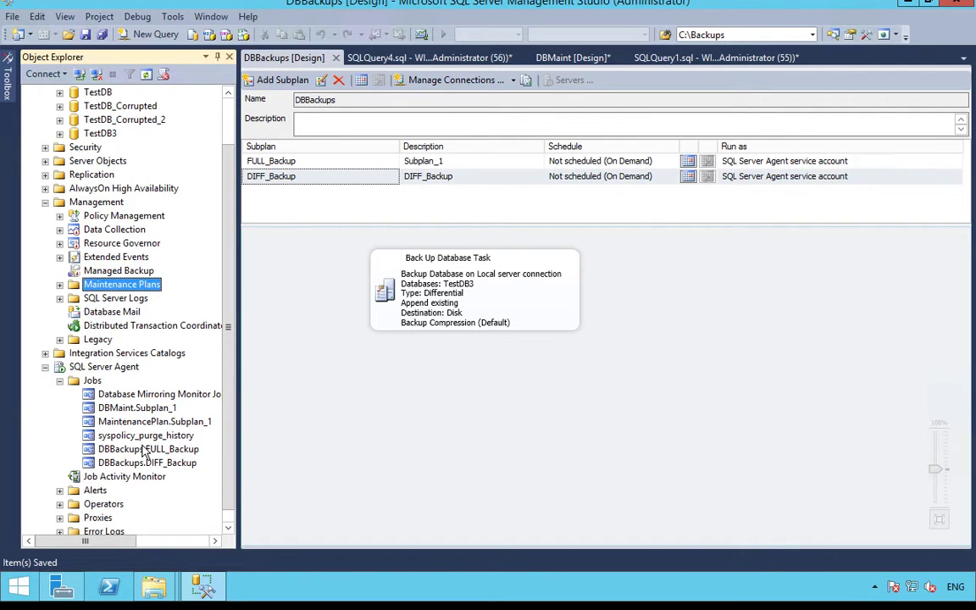
{"action": "left_click", "coordinate": [144, 450]}
{"action": "right_click", "coordinate": [184, 451]}
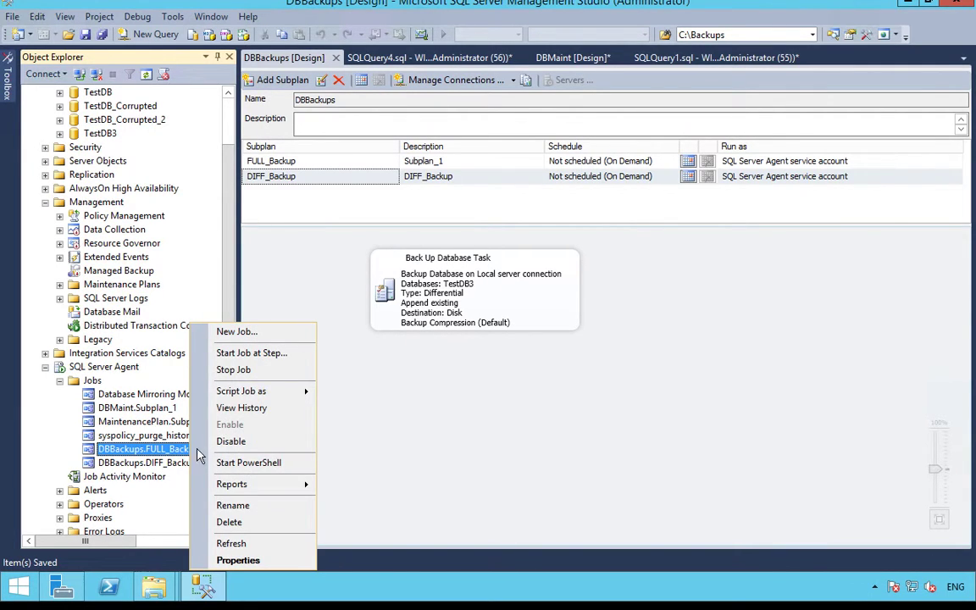
{"action": "left_click", "coordinate": [280, 354]}
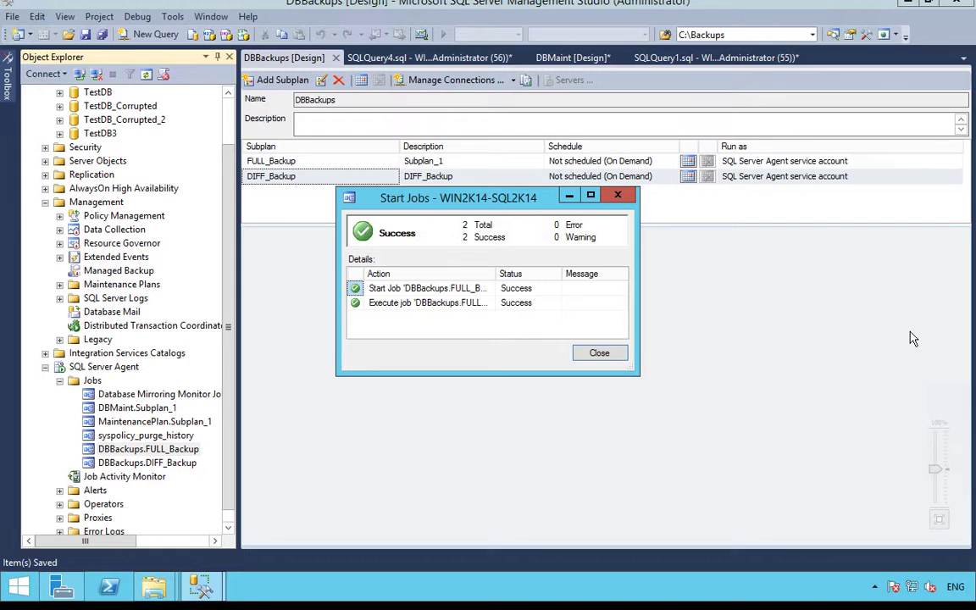
{"action": "left_click", "coordinate": [618, 352]}
Switch to File Explorer, run the Job command script from the Desktop, and check its SQLCMD output.
{"action": "mouse_move", "coordinate": [154, 586]}
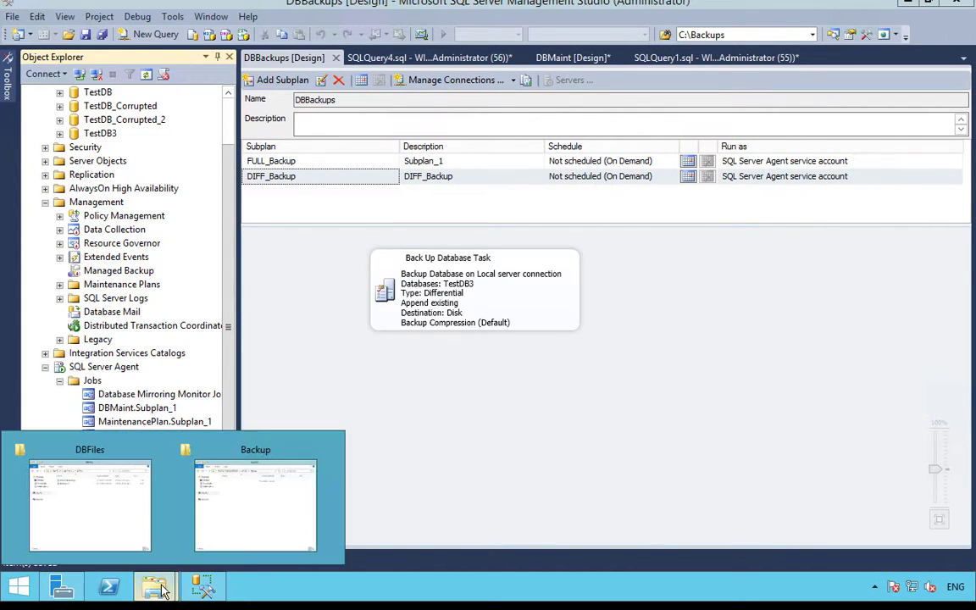
{"action": "left_click", "coordinate": [114, 532]}
{"action": "left_click", "coordinate": [250, 162]}
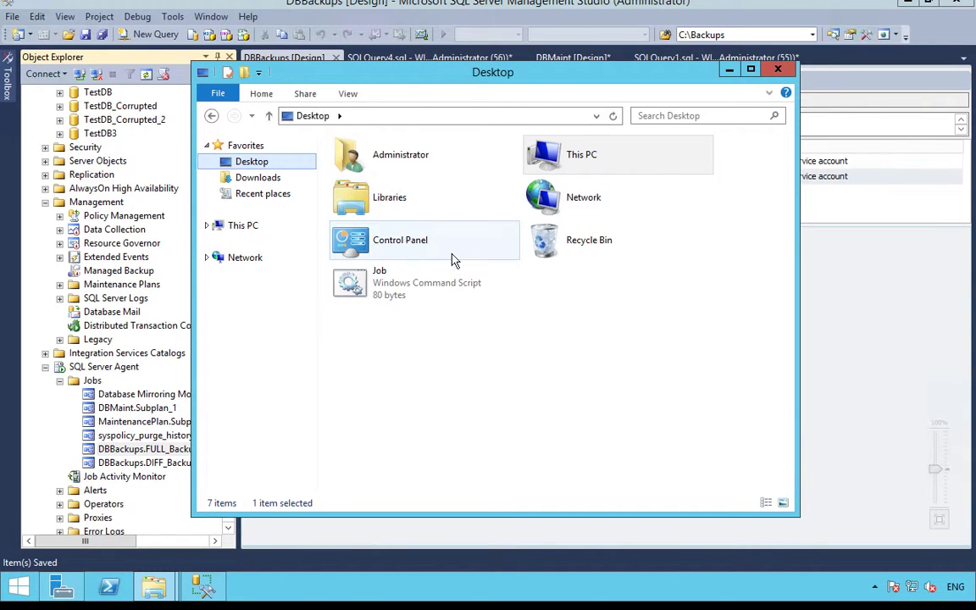
{"action": "double_click", "coordinate": [356, 276]}
{"action": "left_click", "coordinate": [845, 356]}
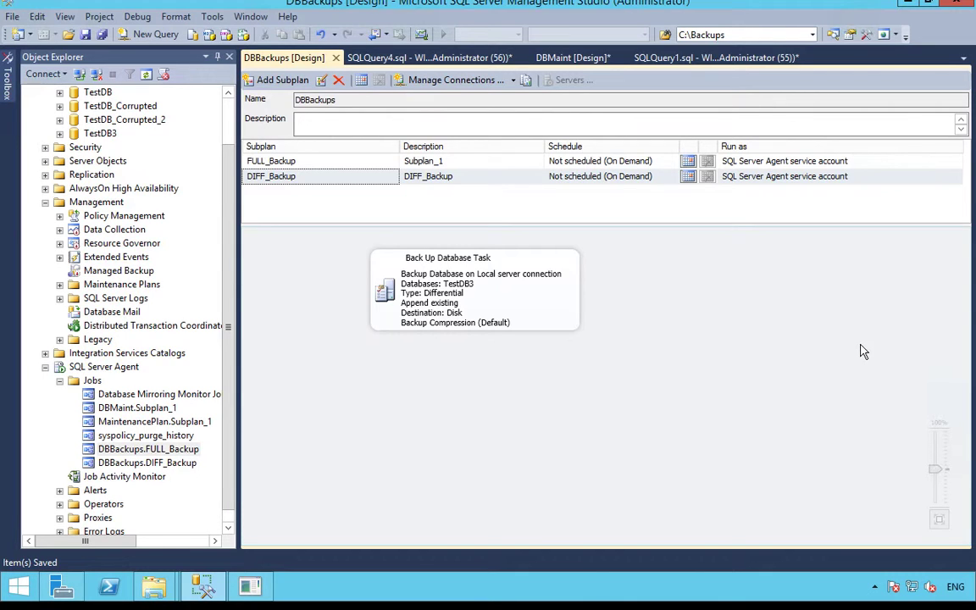
{"action": "left_click", "coordinate": [253, 584]}
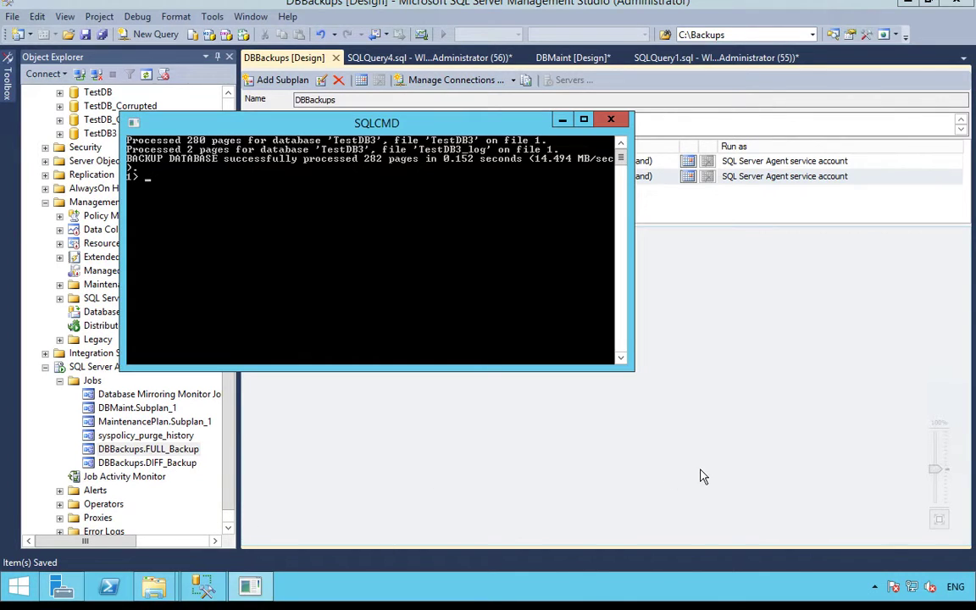
{"action": "left_click", "coordinate": [632, 428]}
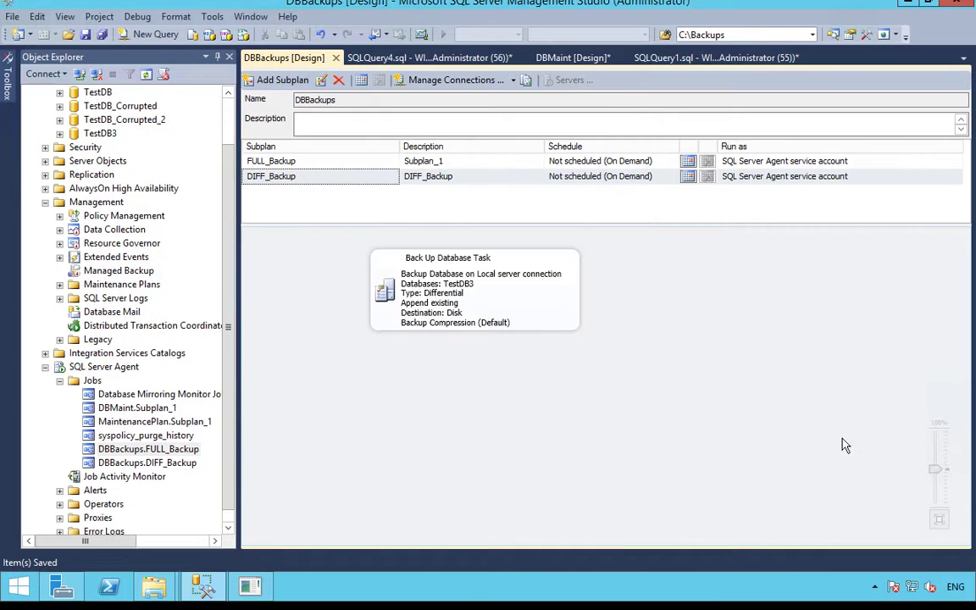
Start the DBBackups.DIFF_Backup agent job and close the job start report.
{"action": "right_click", "coordinate": [140, 463]}
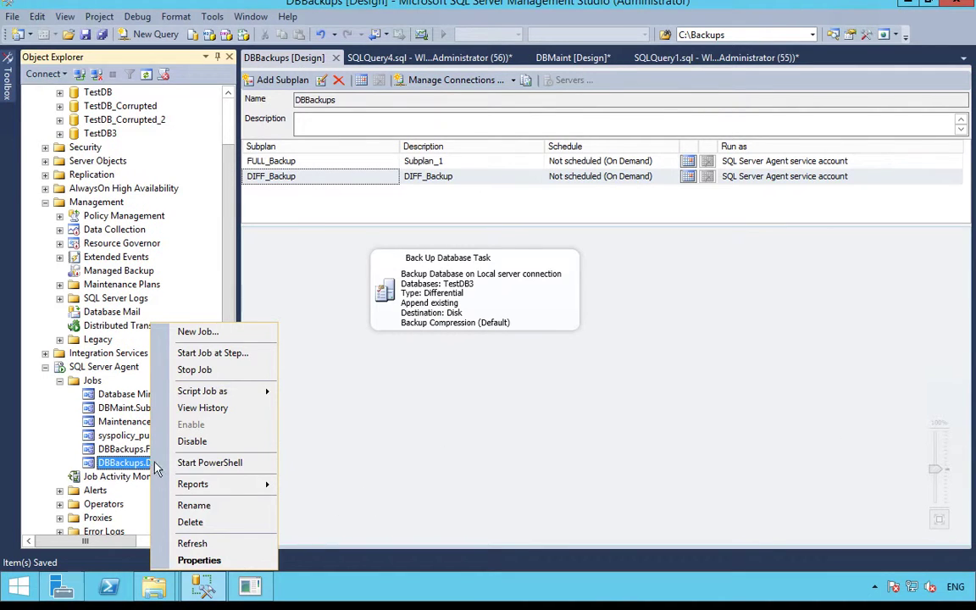
{"action": "left_click", "coordinate": [252, 354]}
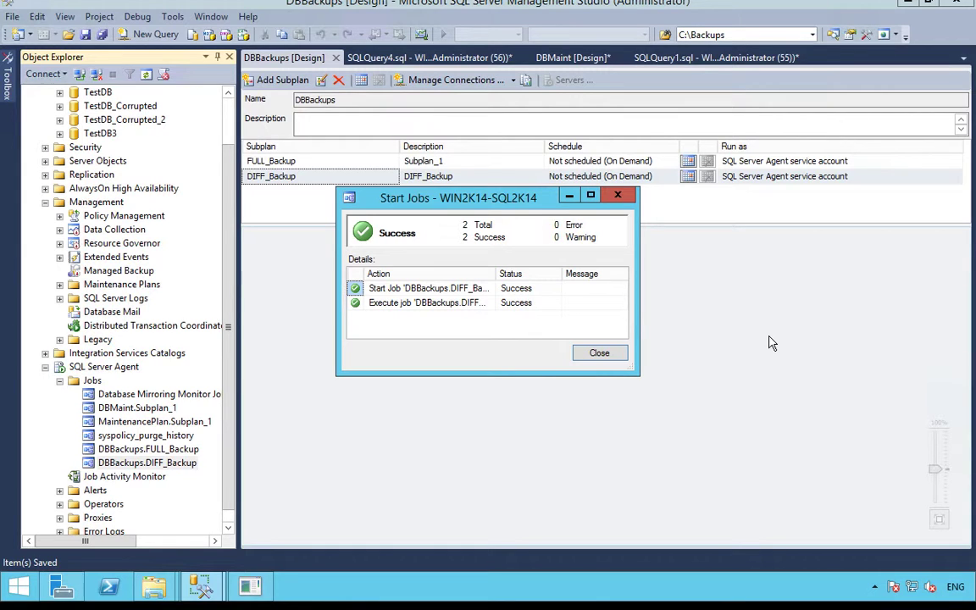
{"action": "left_click", "coordinate": [599, 353]}
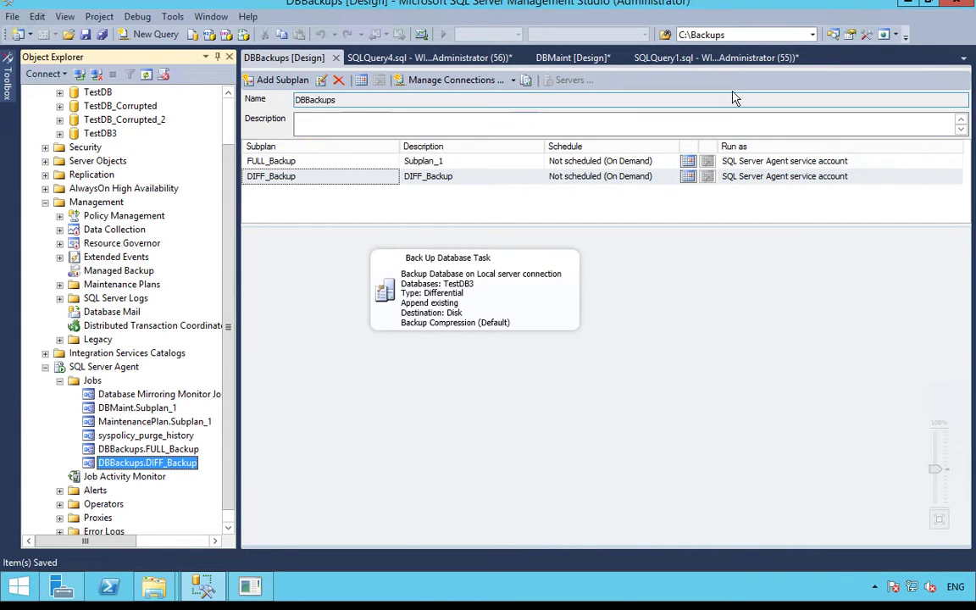
In SQLQuery1.sql, replace the placeholder file name in the first TestDB3 RESTORE statement with TestDB3_backup_2015_09_11_205339_1680316, copied from the Backup folder.
{"action": "left_click", "coordinate": [737, 57]}
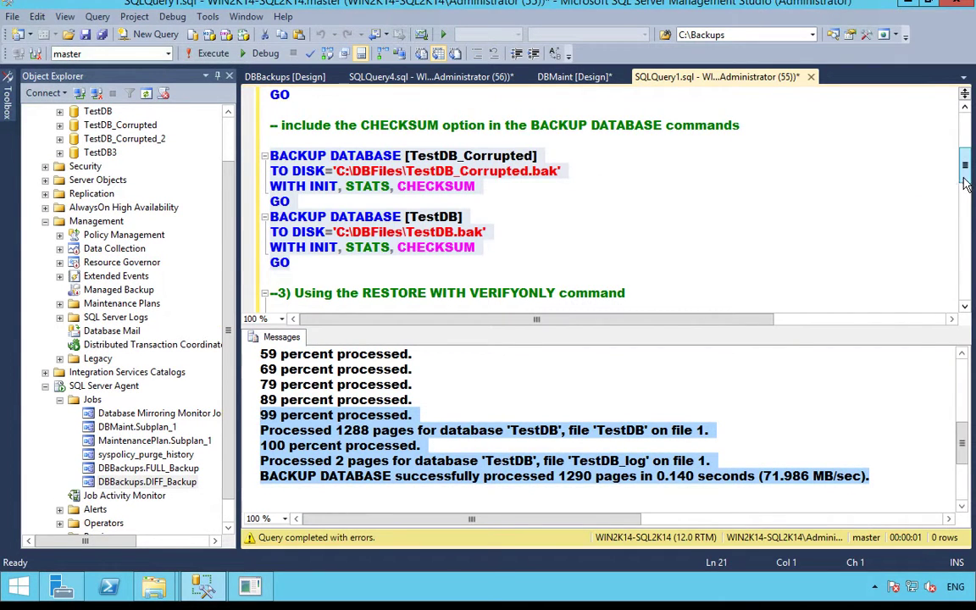
{"action": "left_click_drag", "start_coordinate": [965, 165], "coordinate": [972, 237]}
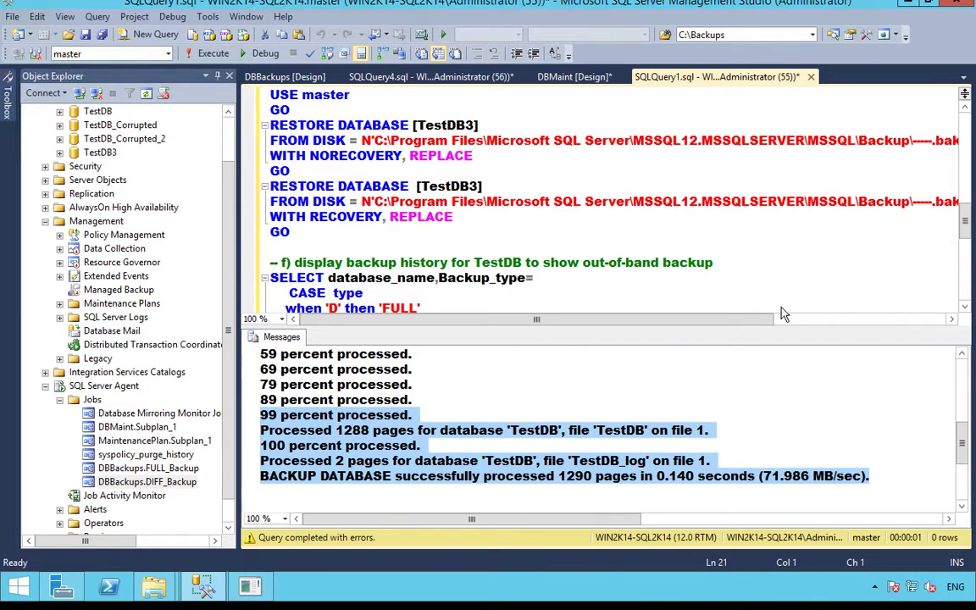
{"action": "left_click_drag", "start_coordinate": [759, 322], "coordinate": [759, 322]}
{"action": "double_click", "coordinate": [333, 128]}
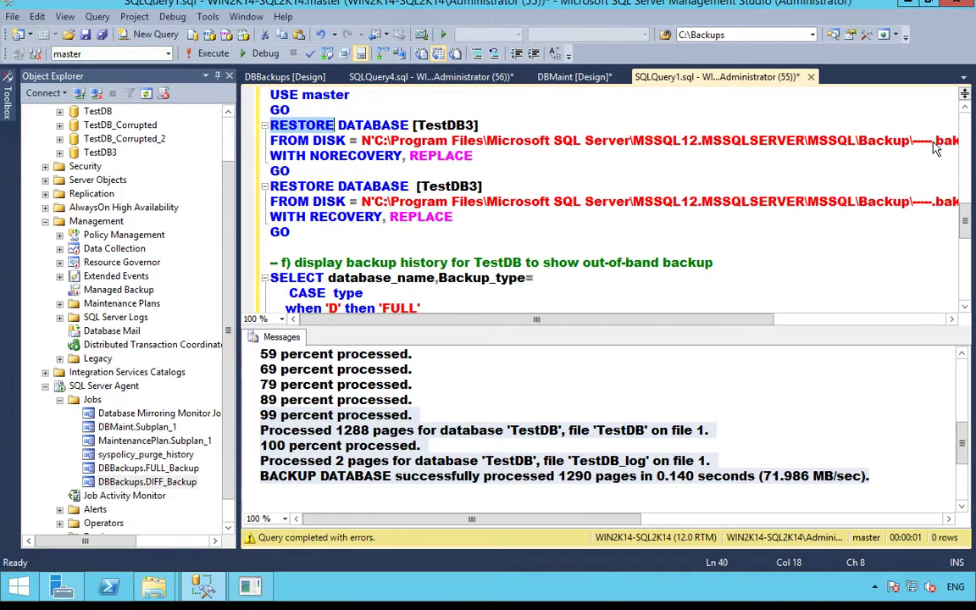
{"action": "left_click_drag", "start_coordinate": [932, 141], "coordinate": [914, 146]}
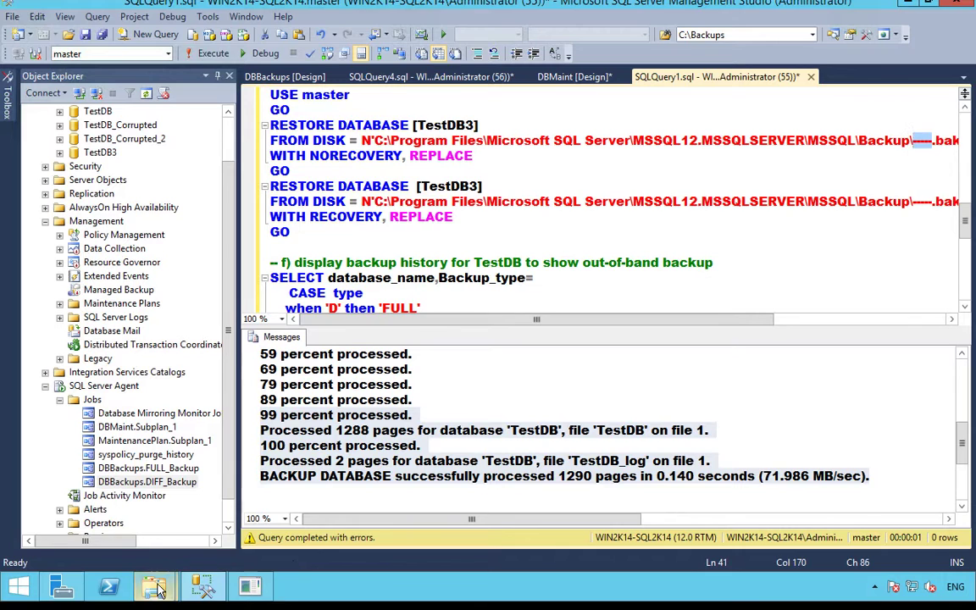
{"action": "mouse_move", "coordinate": [153, 586]}
{"action": "left_click", "coordinate": [258, 475]}
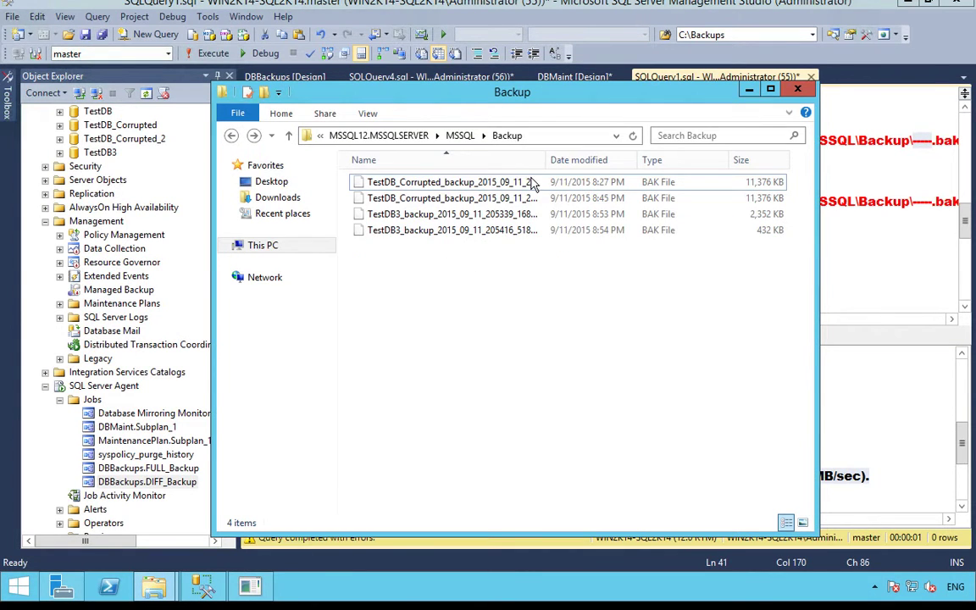
{"action": "left_click", "coordinate": [431, 216]}
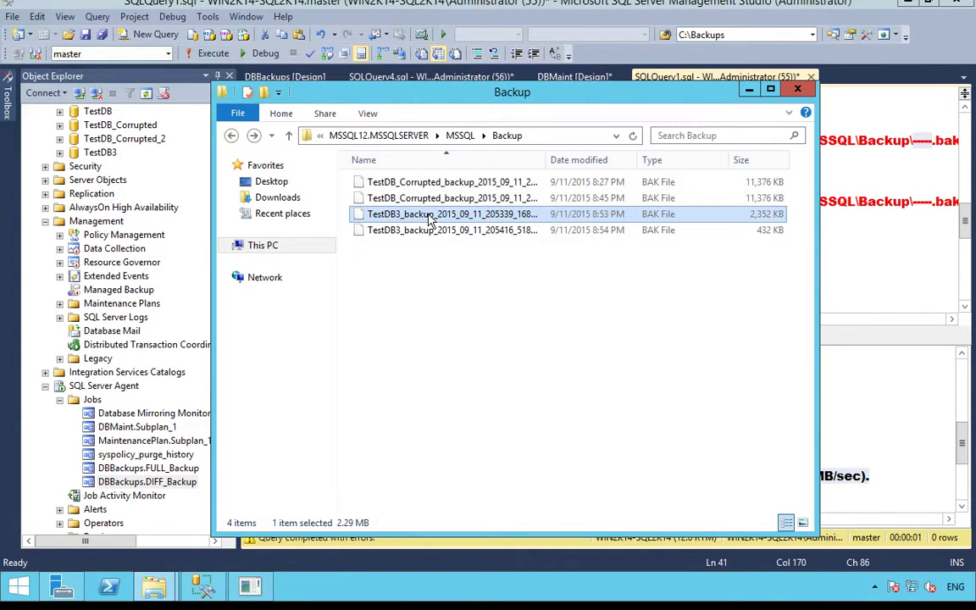
{"action": "key", "text": "F2"}
{"action": "key", "text": "ctrl+c"}
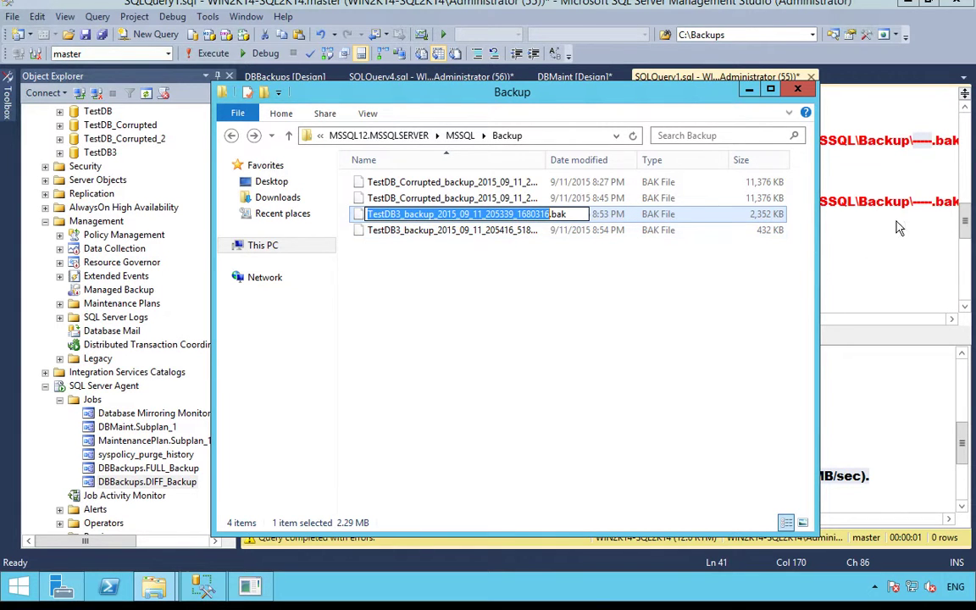
{"action": "left_click", "coordinate": [837, 137]}
{"action": "right_click", "coordinate": [837, 137]}
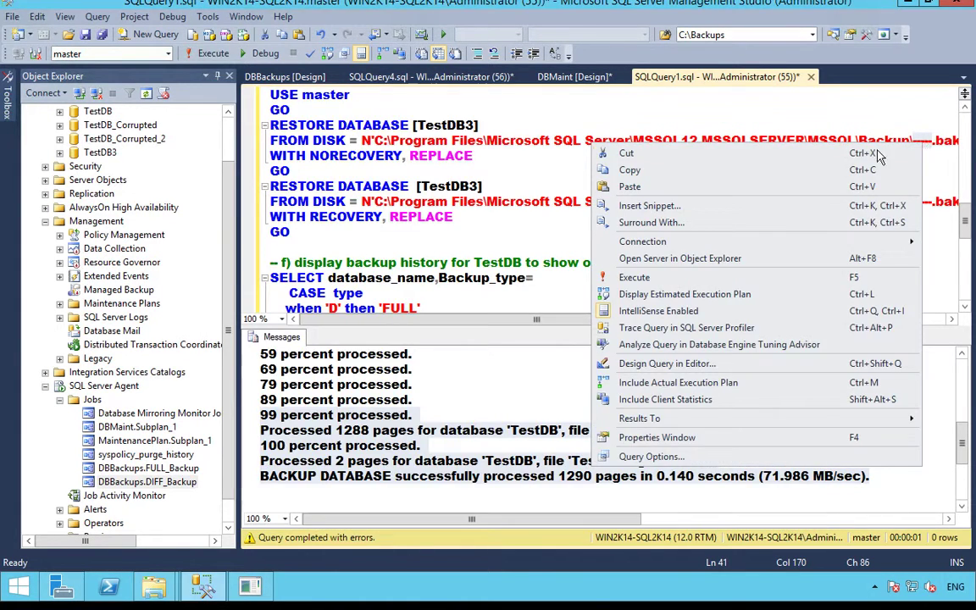
{"action": "left_click", "coordinate": [630, 187]}
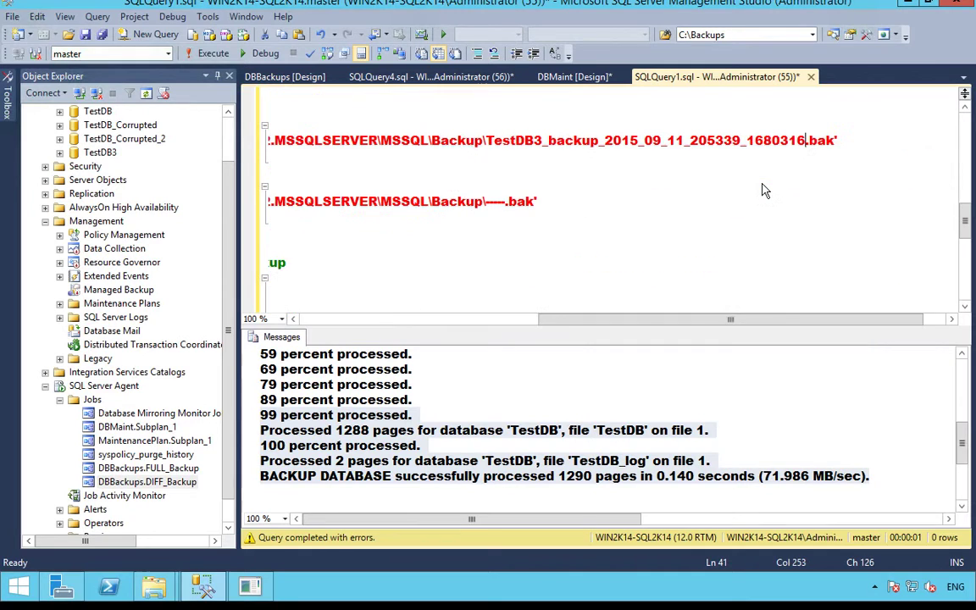
Replace the placeholder file name in the second TestDB3 RESTORE statement with TestDB3_backup_2015_09_11_205416_5182598, copied from the Backup folder.
{"action": "left_click", "coordinate": [499, 205]}
{"action": "double_click", "coordinate": [500, 205]}
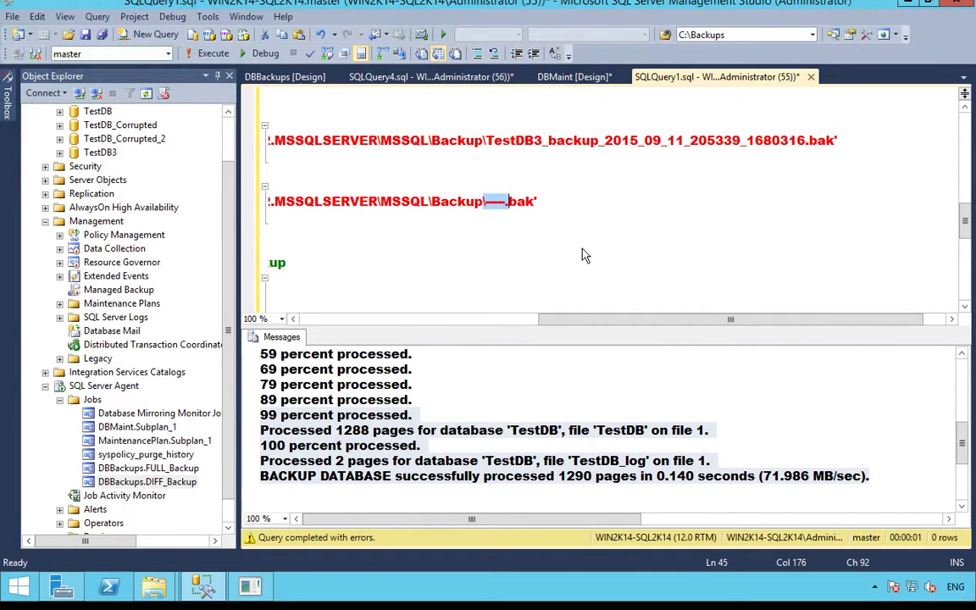
{"action": "left_click", "coordinate": [154, 586]}
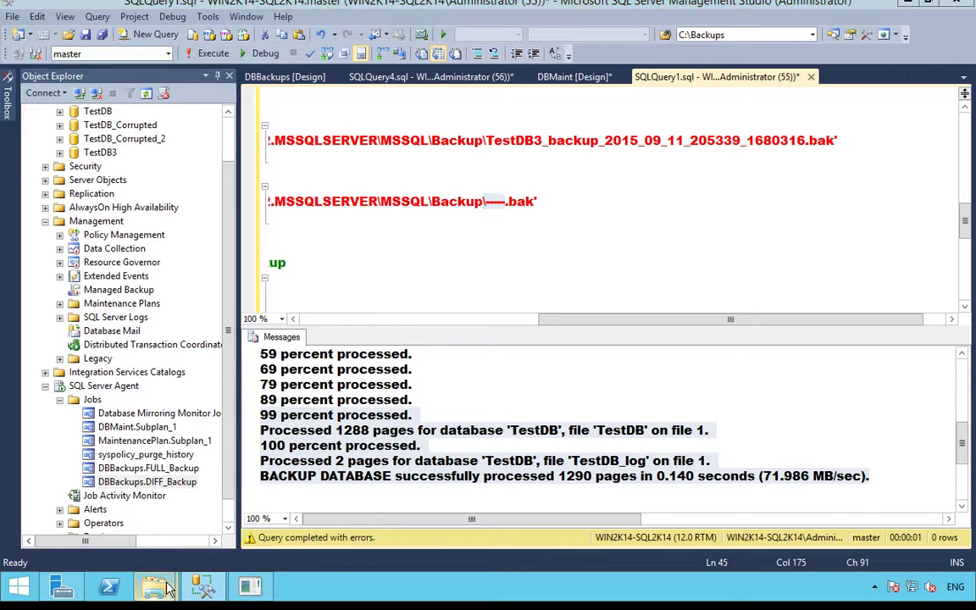
{"action": "left_click", "coordinate": [243, 542]}
{"action": "left_click", "coordinate": [418, 230]}
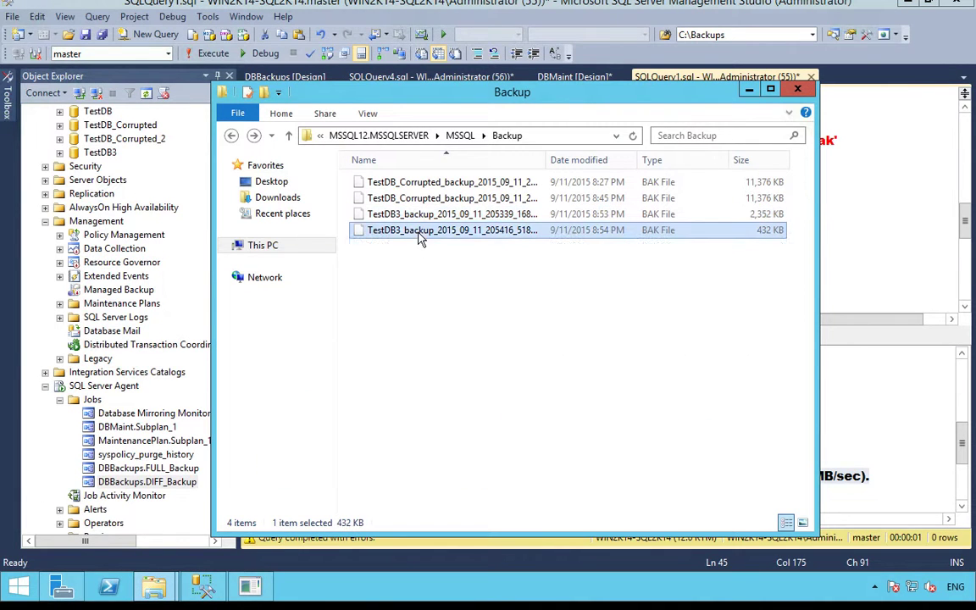
{"action": "left_click", "coordinate": [417, 231]}
{"action": "key", "text": "ctrl+c"}
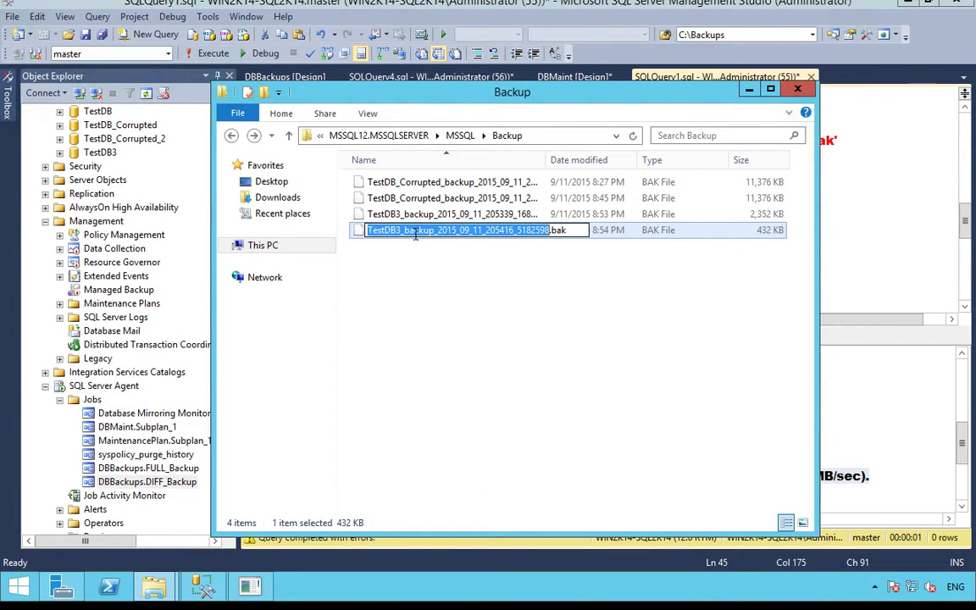
{"action": "key", "text": "alt+Tab"}
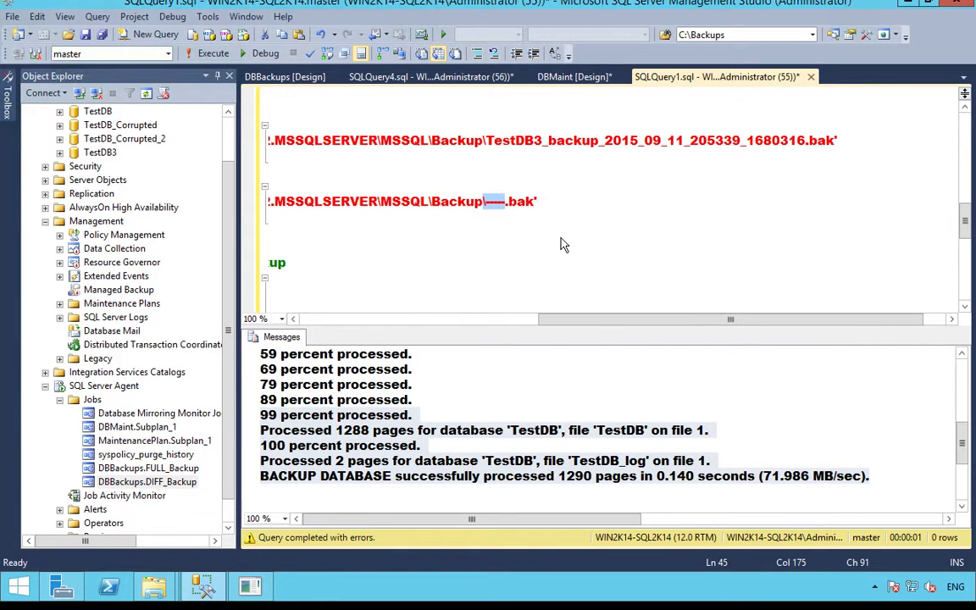
{"action": "left_click", "coordinate": [487, 203]}
{"action": "double_click", "coordinate": [500, 208]}
{"action": "key", "text": "ctrl+v"}
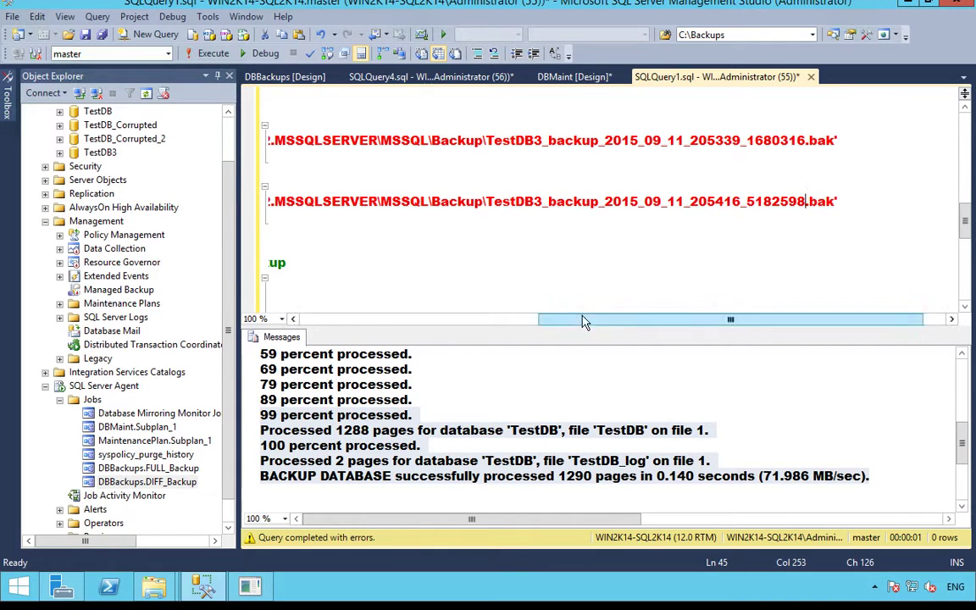
Review both TestDB3 restore statements, checking their backup file names and REPLACE options.
{"action": "left_click_drag", "start_coordinate": [543, 320], "coordinate": [289, 284]}
{"action": "left_click_drag", "start_coordinate": [292, 231], "coordinate": [258, 95]}
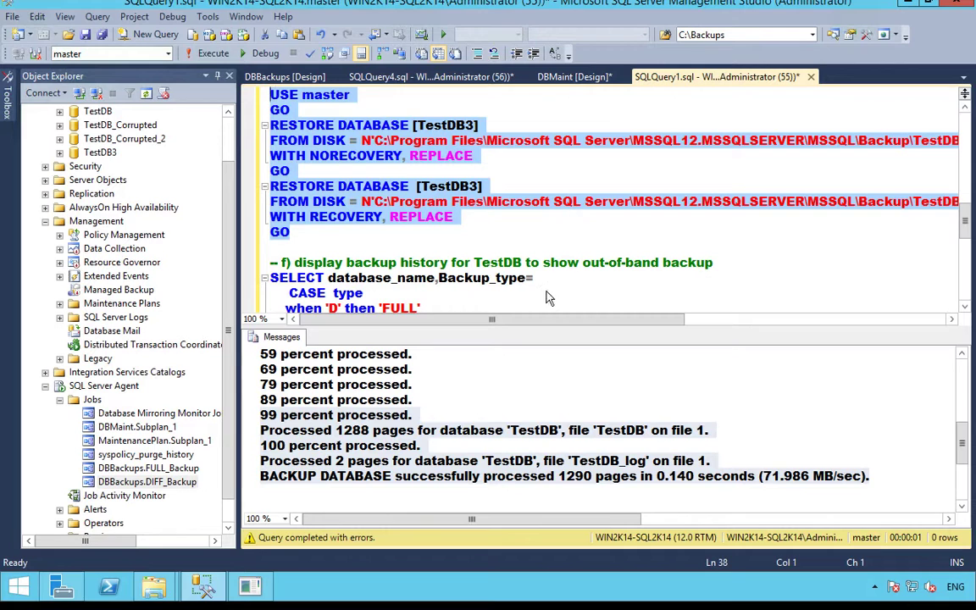
{"action": "left_click_drag", "start_coordinate": [541, 322], "coordinate": [697, 320]}
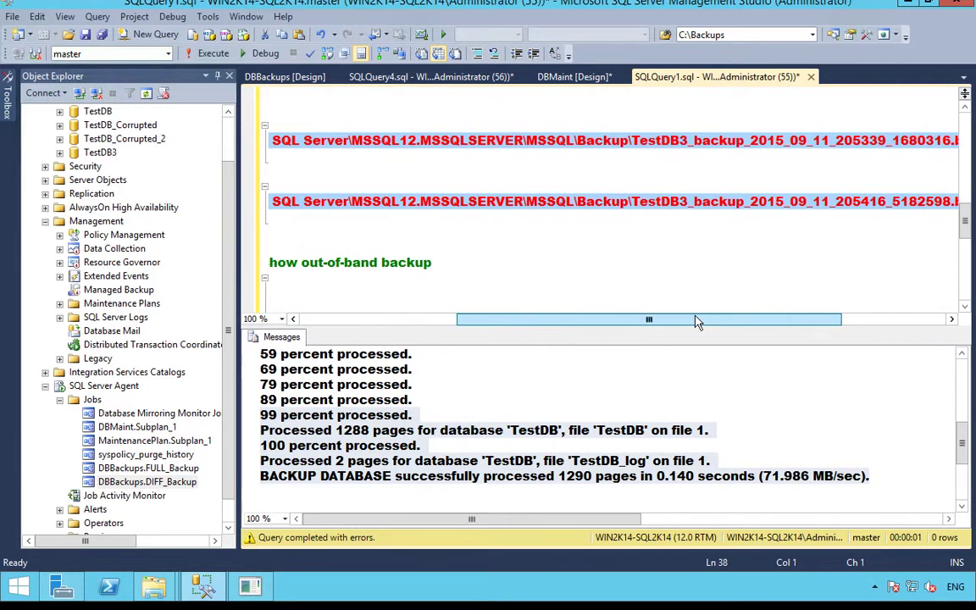
{"action": "left_click", "coordinate": [634, 144]}
{"action": "left_click_drag", "start_coordinate": [634, 144], "coordinate": [741, 146]}
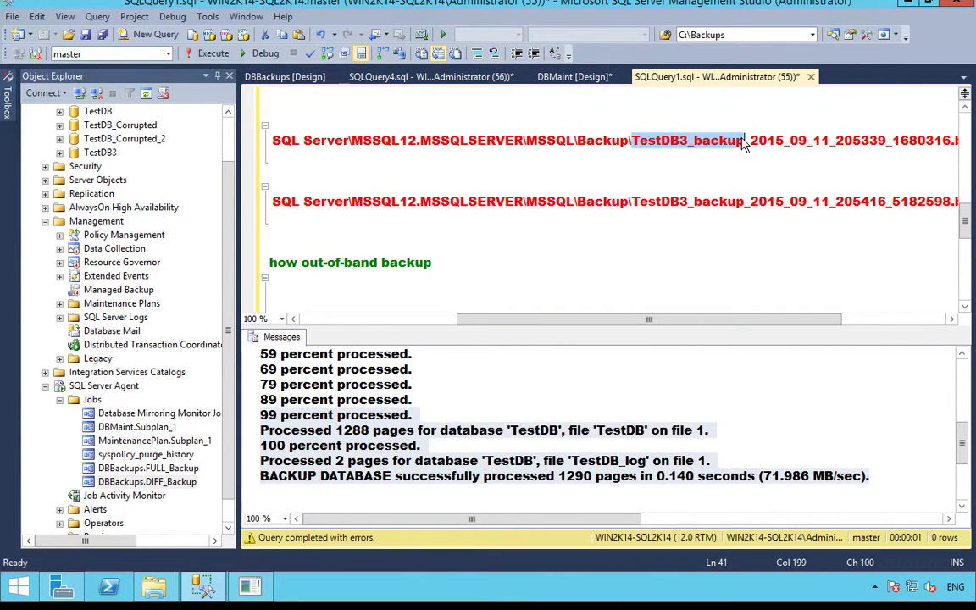
{"action": "left_click_drag", "start_coordinate": [650, 319], "coordinate": [729, 320]}
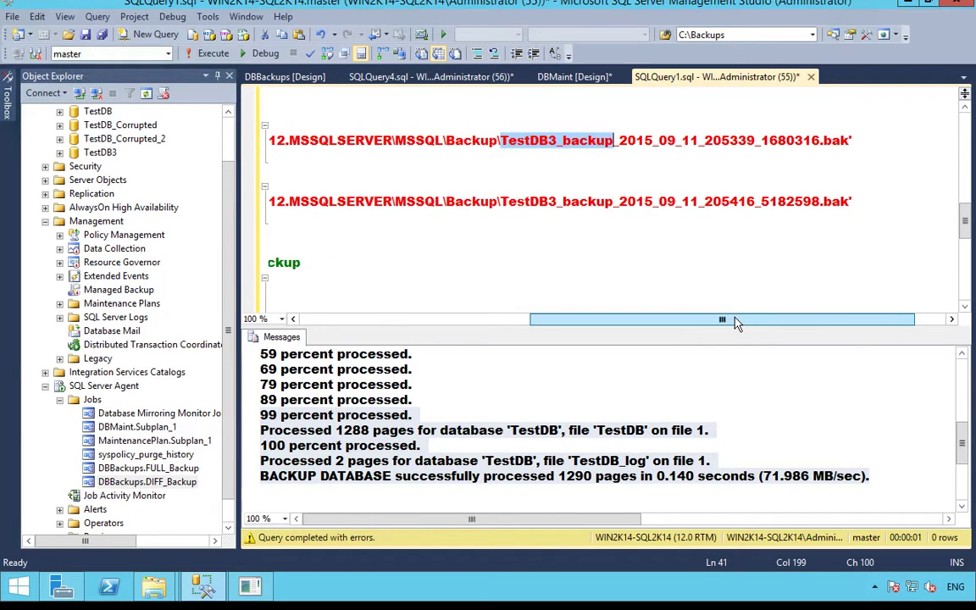
{"action": "left_click_drag", "start_coordinate": [500, 202], "coordinate": [621, 202]}
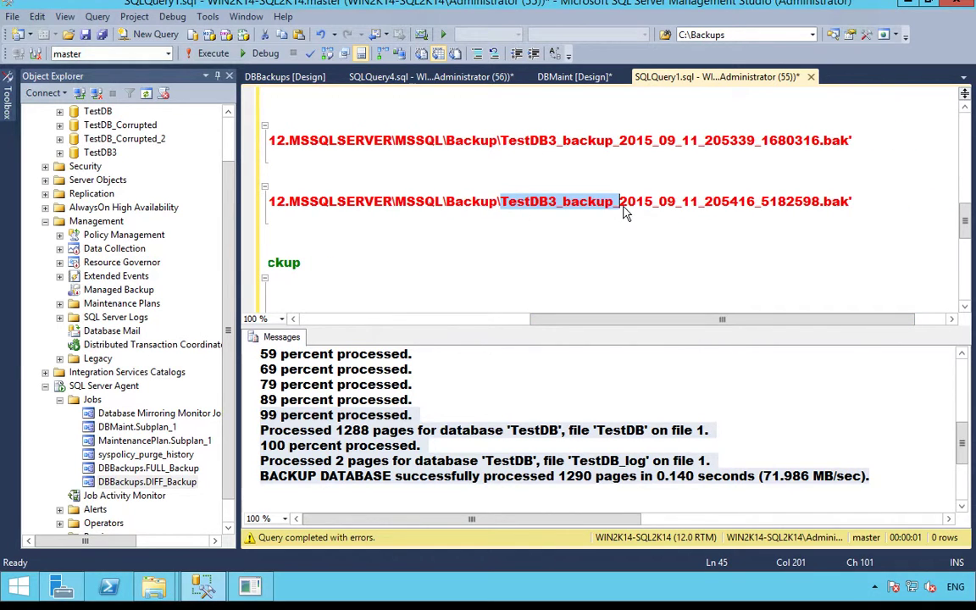
{"action": "left_click_drag", "start_coordinate": [630, 320], "coordinate": [326, 321]}
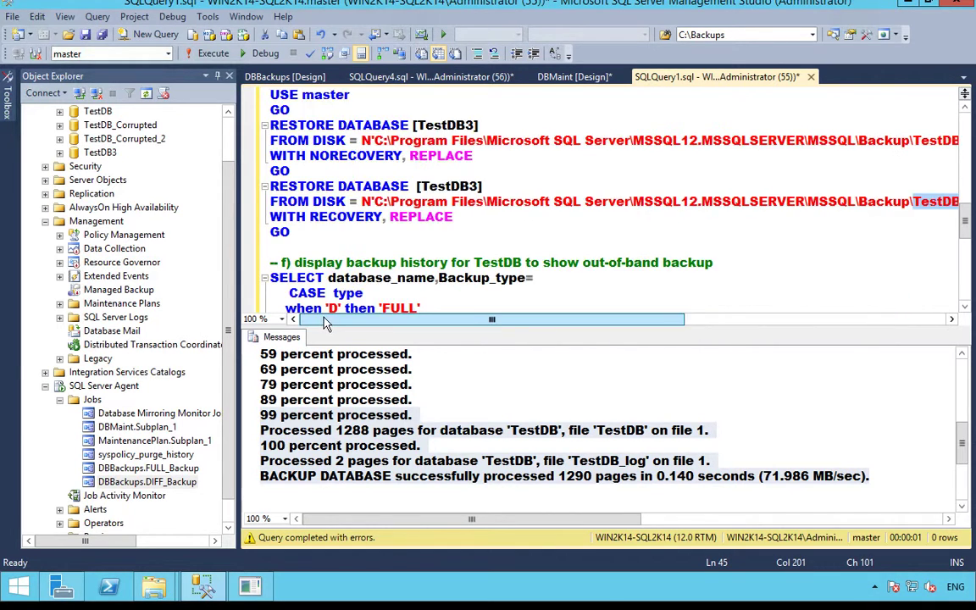
{"action": "double_click", "coordinate": [434, 156]}
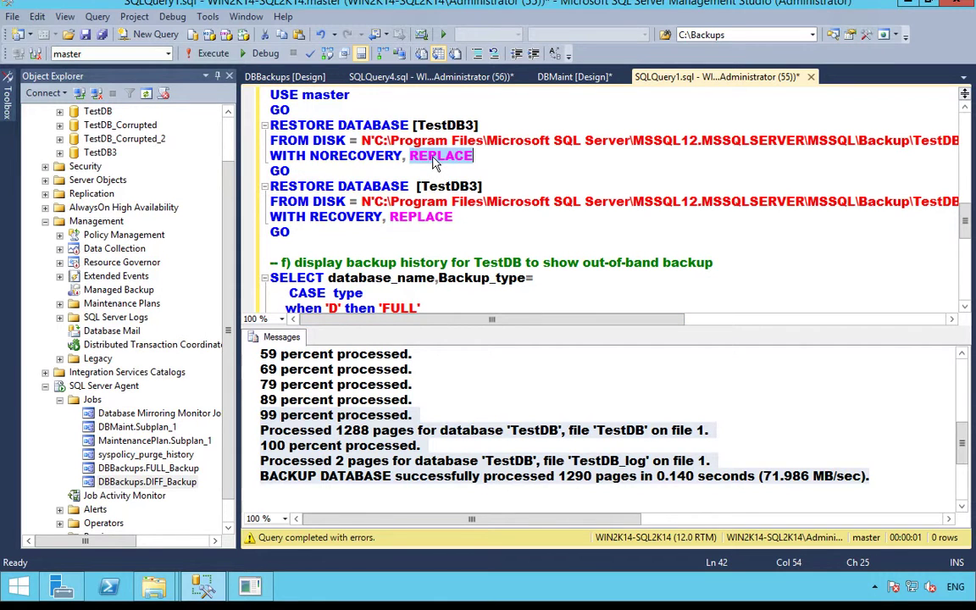
{"action": "double_click", "coordinate": [407, 217]}
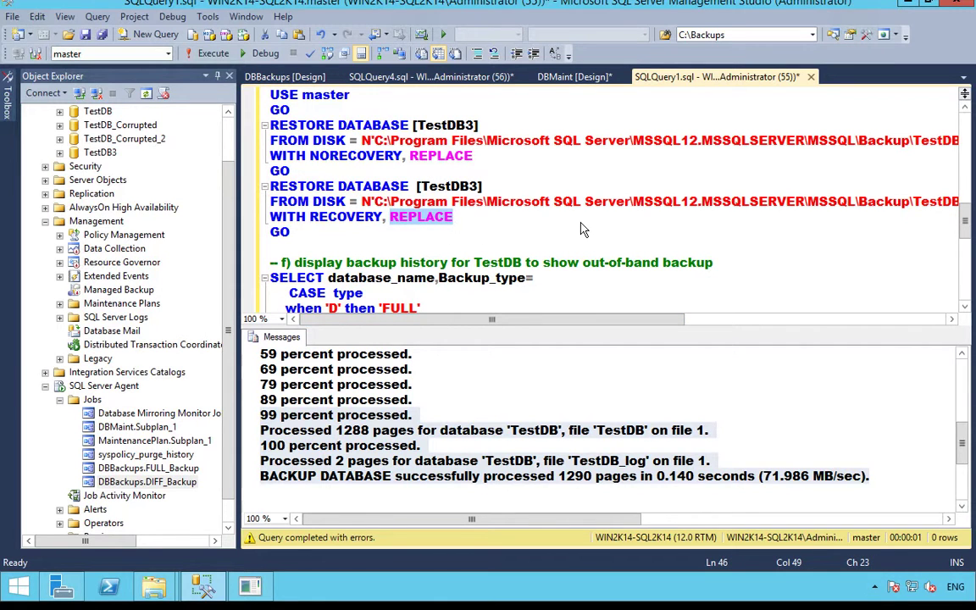
Execute the script block from USE master through both TestDB3 RESTORE statements.
{"action": "left_click", "coordinate": [312, 237]}
{"action": "left_click_drag", "start_coordinate": [312, 236], "coordinate": [255, 95]}
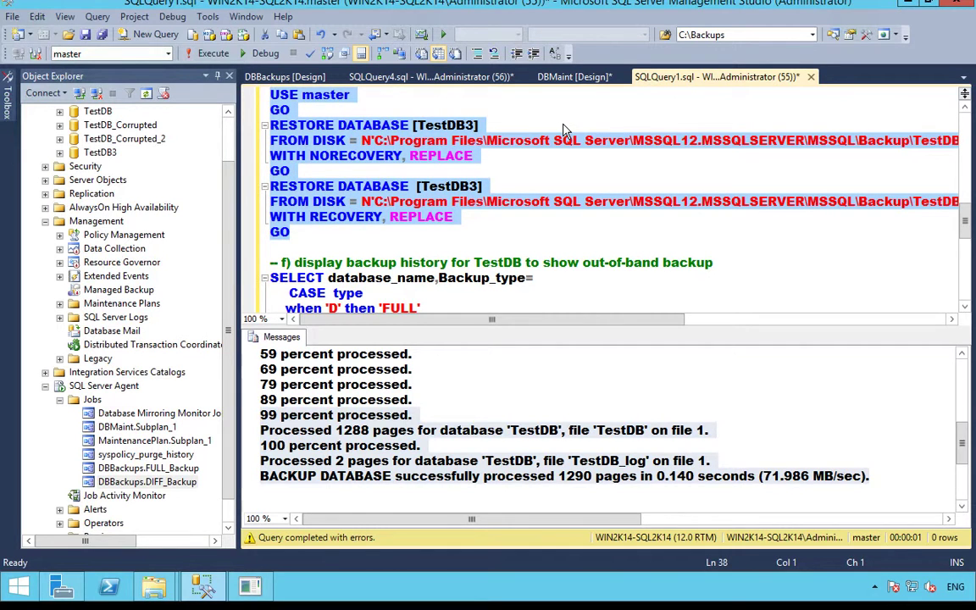
{"action": "left_click", "coordinate": [212, 53]}
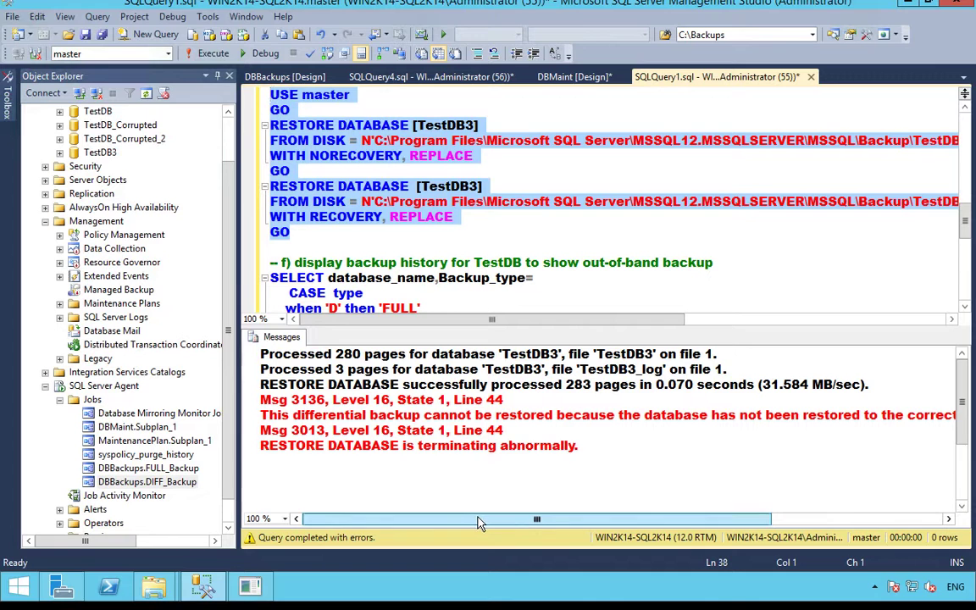
Break the long differential restore error message onto a second line before "has not been restored" to read it in full.
{"action": "left_click_drag", "start_coordinate": [471, 522], "coordinate": [441, 521]}
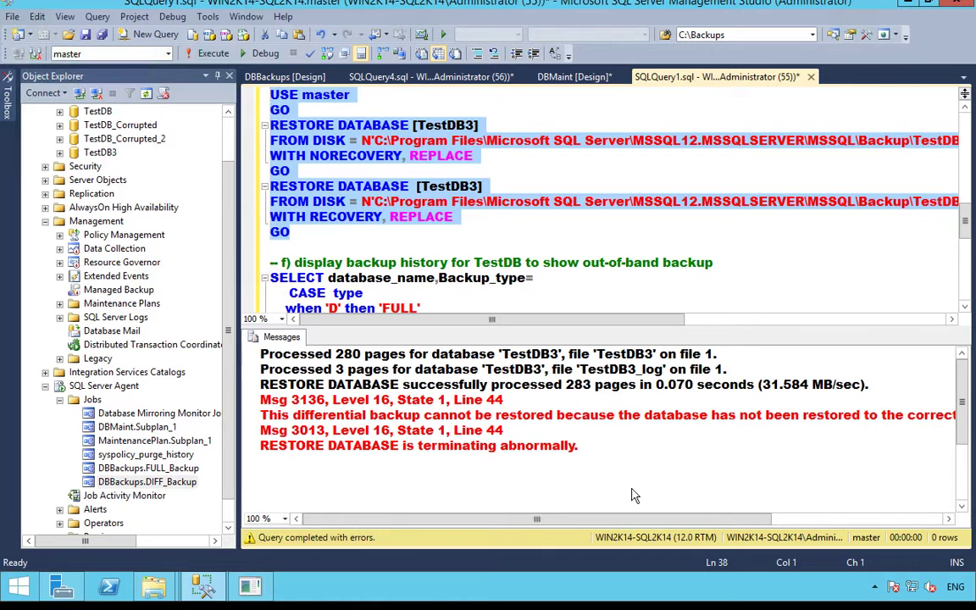
{"action": "left_click_drag", "start_coordinate": [542, 520], "coordinate": [511, 523]}
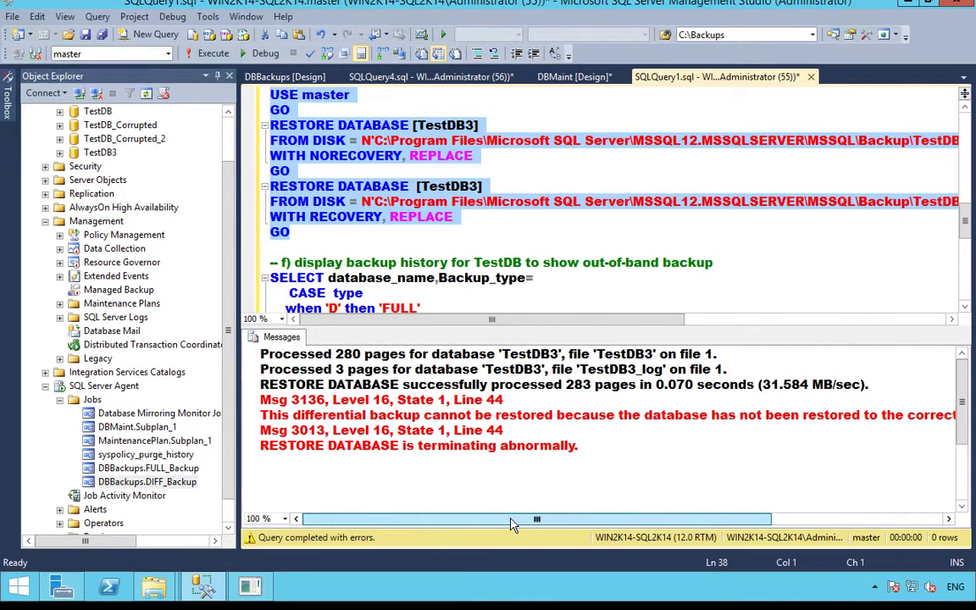
{"action": "left_click", "coordinate": [711, 416]}
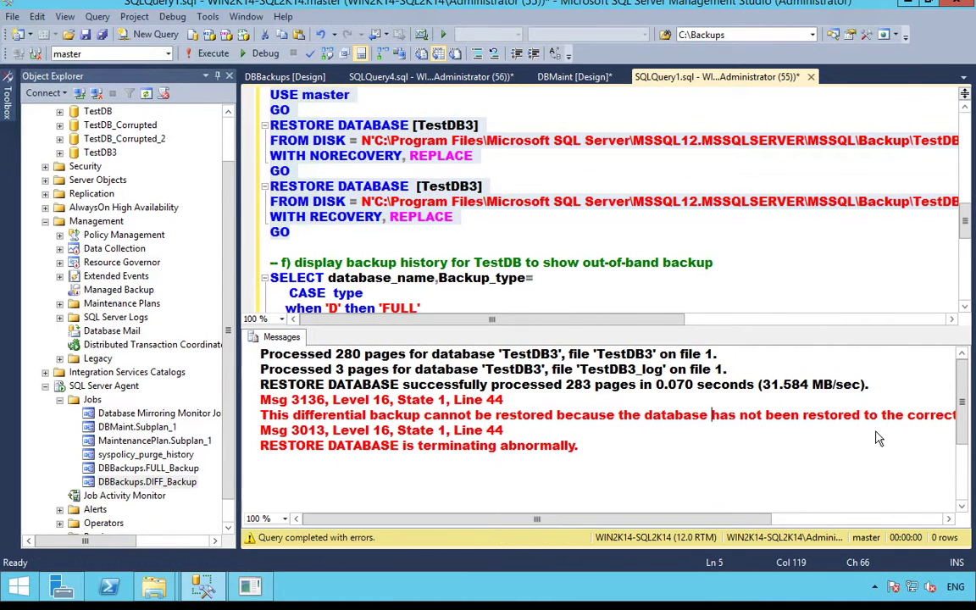
{"action": "key", "text": "Return"}
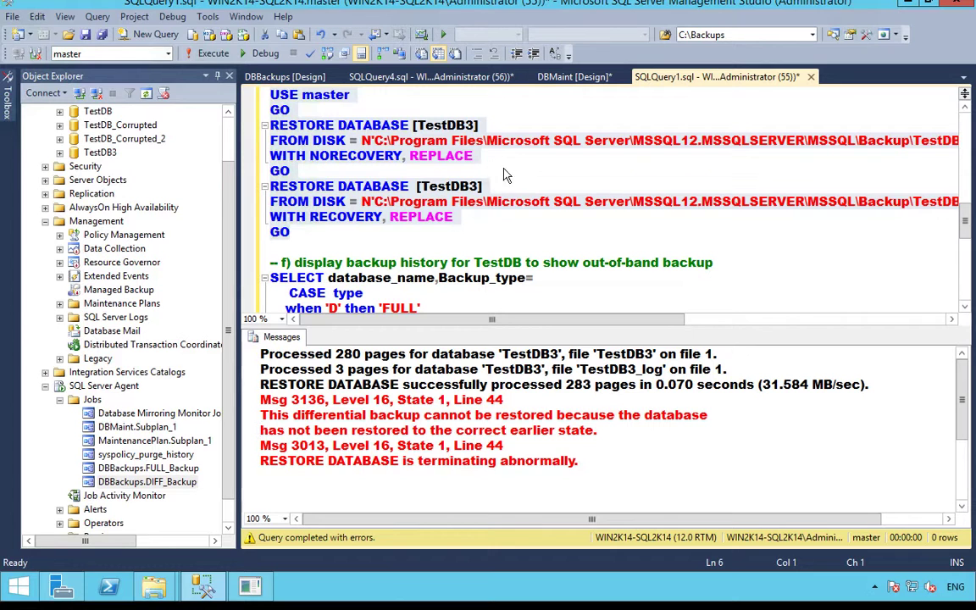
Execute only the section f backup history SELECT query, from SELECT database_name through where database_name='TestDB3'.
{"action": "left_click", "coordinate": [472, 155]}
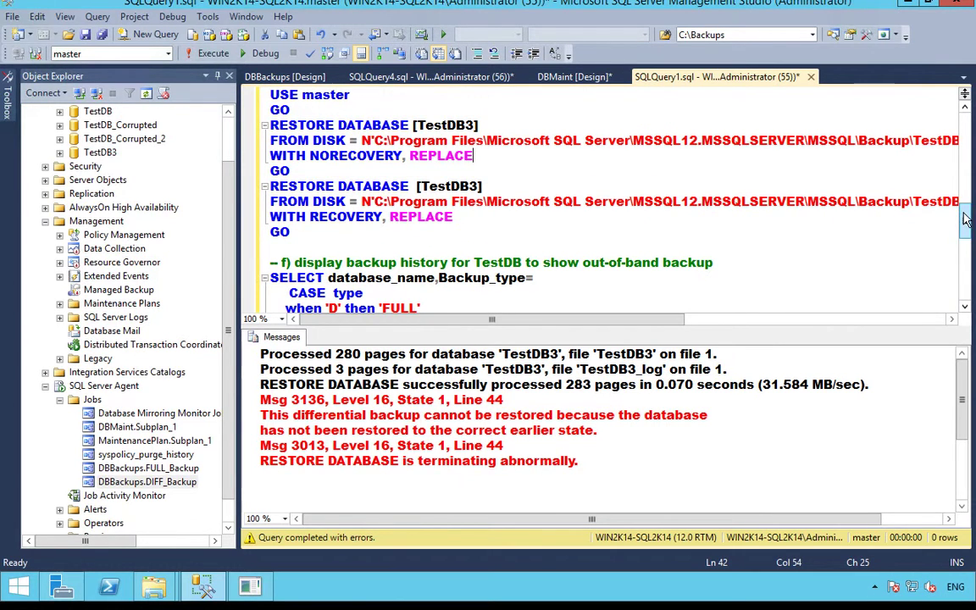
{"action": "left_click_drag", "start_coordinate": [966, 220], "coordinate": [966, 243]}
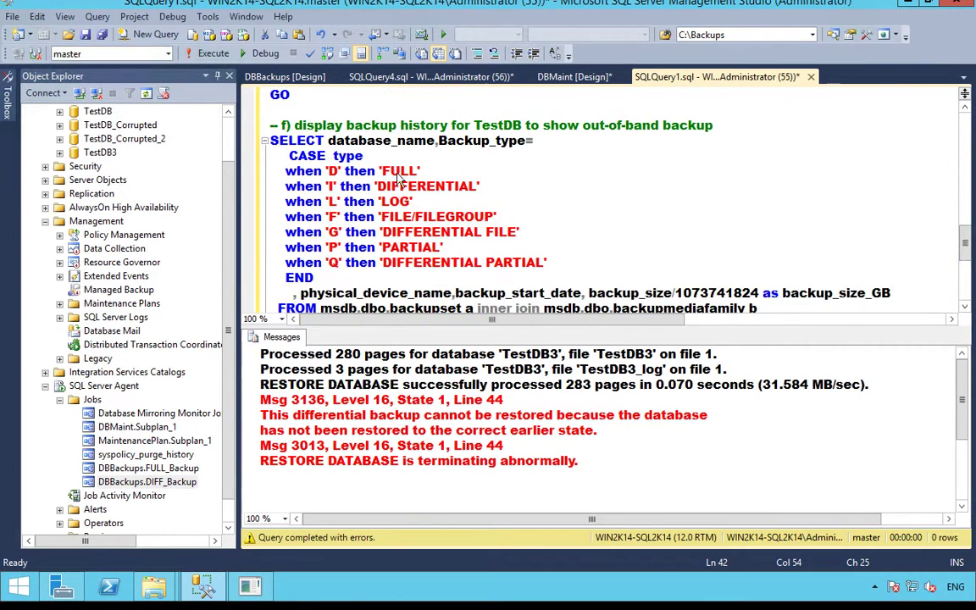
{"action": "left_click", "coordinate": [271, 141]}
{"action": "key", "text": "shift+Down"}
{"action": "key", "text": "shift+Down"}
{"action": "key", "text": "shift+Down"}
{"action": "key", "text": "shift+Down"}
{"action": "key", "text": "shift+Down"}
{"action": "key", "text": "shift+Down"}
{"action": "key", "text": "shift+Down"}
{"action": "key", "text": "shift+Down"}
{"action": "key", "text": "shift+Down"}
{"action": "key", "text": "shift+Down"}
{"action": "key", "text": "shift+Down"}
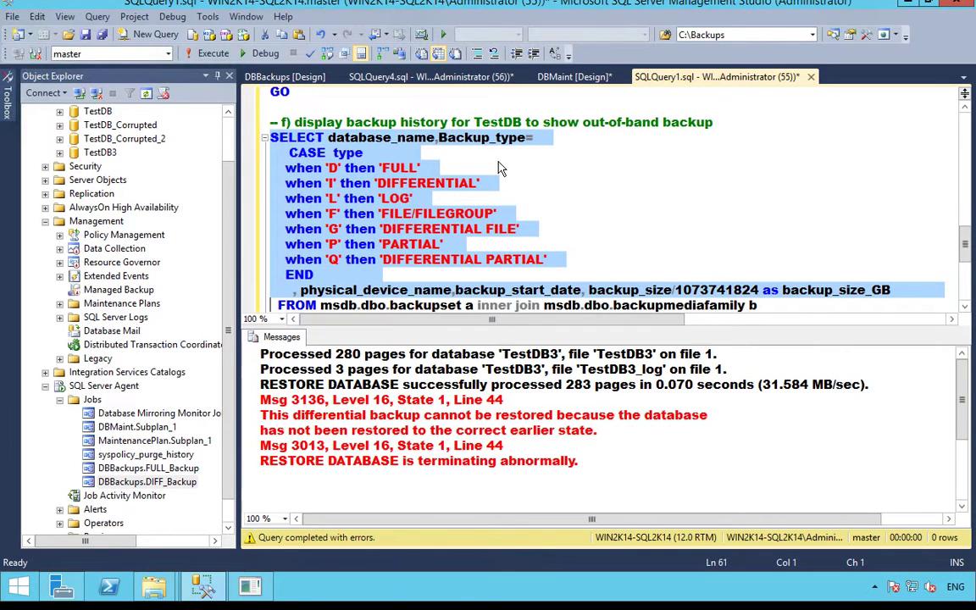
{"action": "key", "text": "shift+Down"}
{"action": "key", "text": "shift+Down"}
{"action": "key", "text": "shift+Right"}
{"action": "key", "text": "shift+Right"}
{"action": "key", "text": "shift+Right"}
{"action": "key", "text": "shift+Right"}
{"action": "key", "text": "shift+Right"}
{"action": "key", "text": "shift+Right"}
{"action": "key", "text": "shift+Right"}
{"action": "key", "text": "shift+Right"}
{"action": "key", "text": "shift+Right"}
{"action": "key", "text": "shift+Right"}
{"action": "key", "text": "shift+Right"}
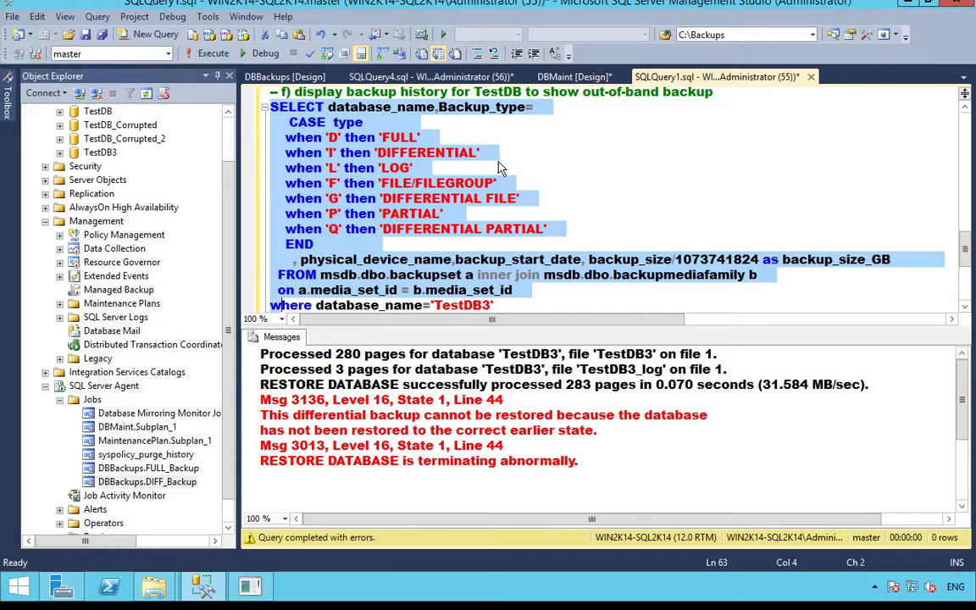
{"action": "key", "text": "shift+Right"}
{"action": "key", "text": "shift+Right"}
{"action": "key", "text": "shift+Right"}
{"action": "key", "text": "shift+Right"}
{"action": "key", "text": "shift+Right"}
{"action": "key", "text": "shift+Right"}
{"action": "key", "text": "shift+Right"}
{"action": "key", "text": "shift+Right"}
{"action": "key", "text": "shift+Right"}
{"action": "key", "text": "shift+Right"}
{"action": "key", "text": "shift+Right"}
{"action": "key", "text": "shift+Right"}
{"action": "key", "text": "shift+Right"}
{"action": "key", "text": "shift+Right"}
{"action": "key", "text": "shift+Right"}
{"action": "key", "text": "shift+Right"}
{"action": "key", "text": "shift+Right"}
{"action": "key", "text": "shift+Right"}
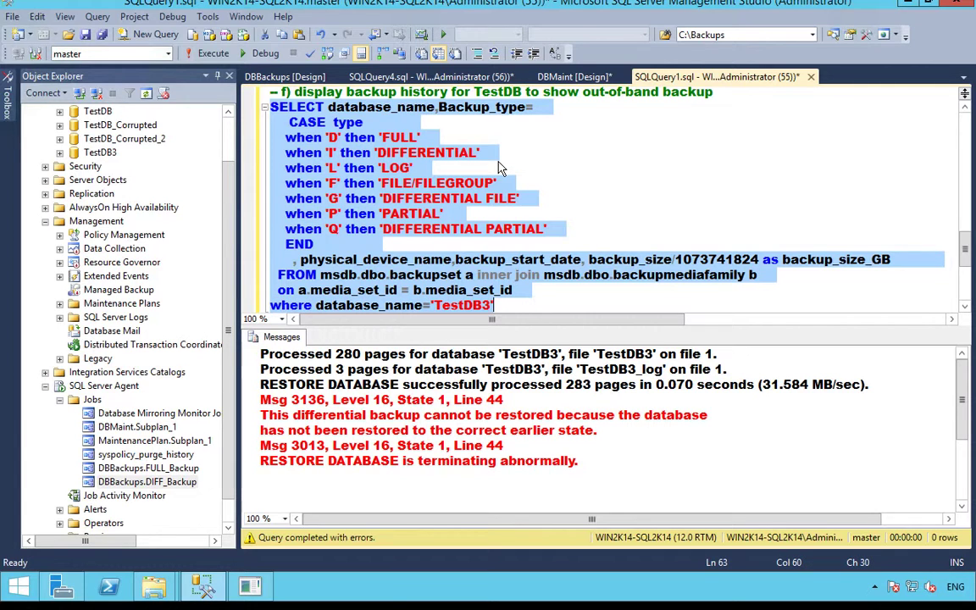
{"action": "left_click", "coordinate": [208, 54]}
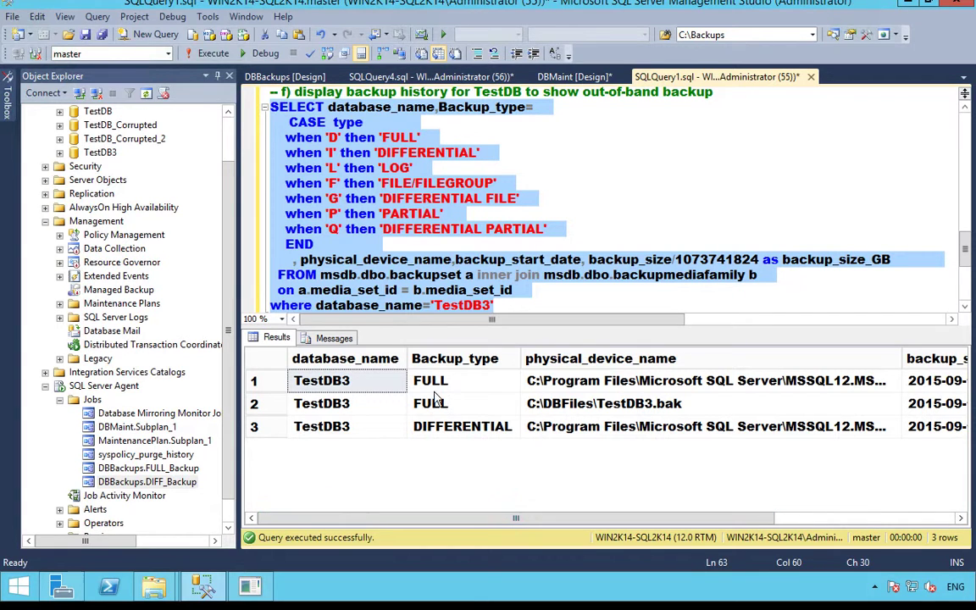
Review the backup types in the history results, fit the physical_device_name column to its contents, and compare the first and third rows' paths.
{"action": "left_click", "coordinate": [408, 383]}
{"action": "left_click", "coordinate": [462, 430]}
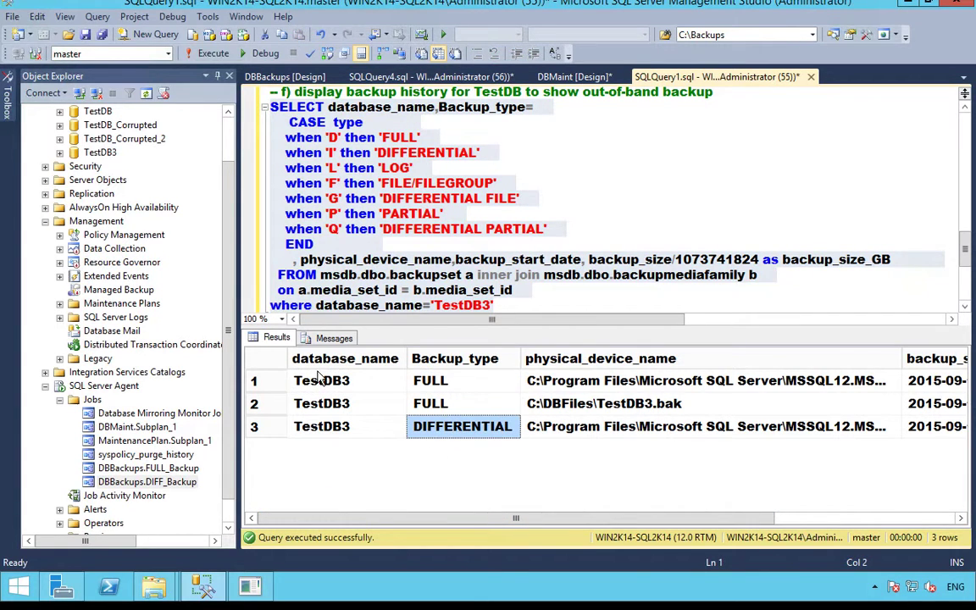
{"action": "left_click_drag", "start_coordinate": [338, 382], "coordinate": [318, 427]}
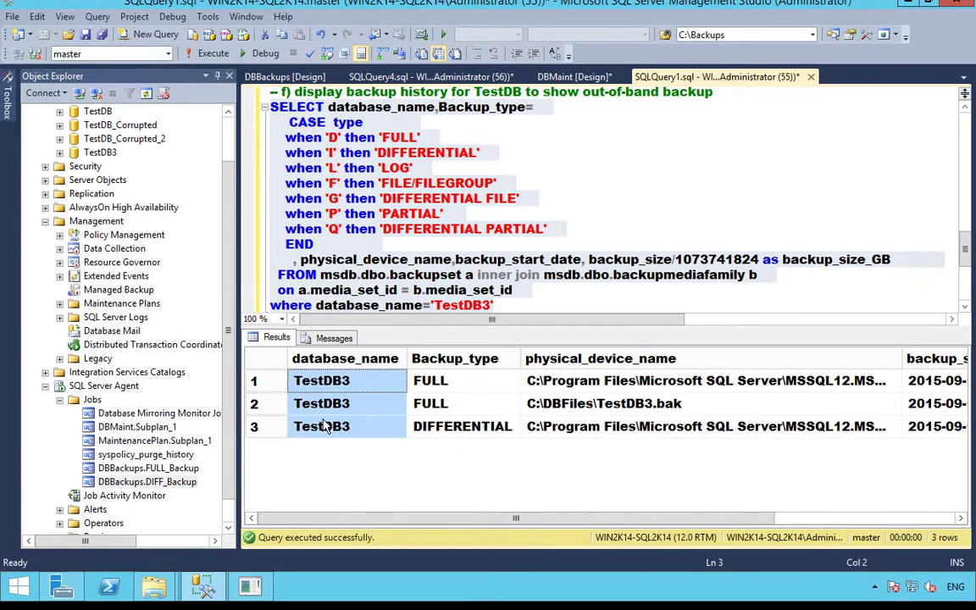
{"action": "double_click", "coordinate": [902, 359]}
{"action": "left_click_drag", "start_coordinate": [554, 520], "coordinate": [655, 520]}
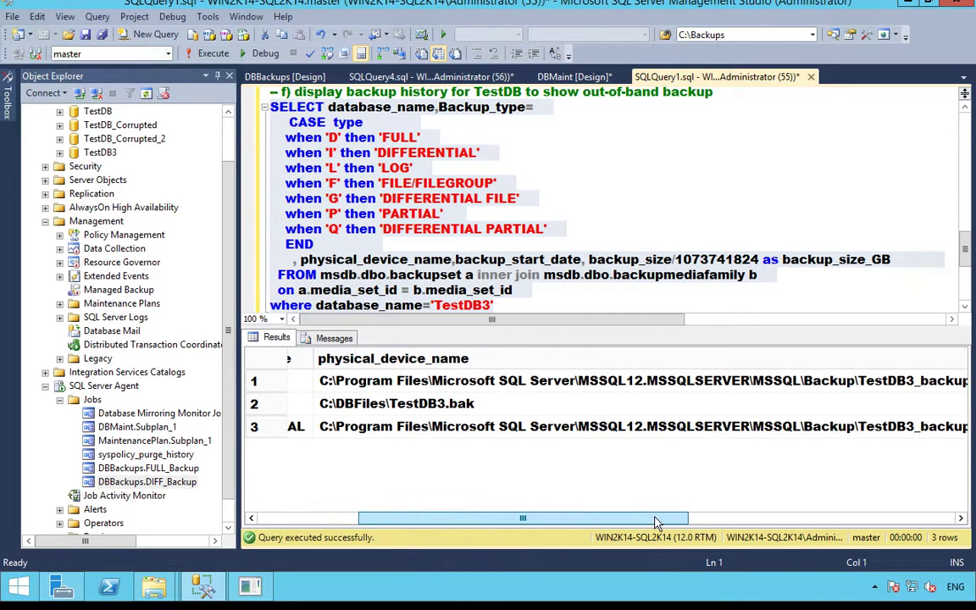
{"action": "left_click", "coordinate": [712, 381]}
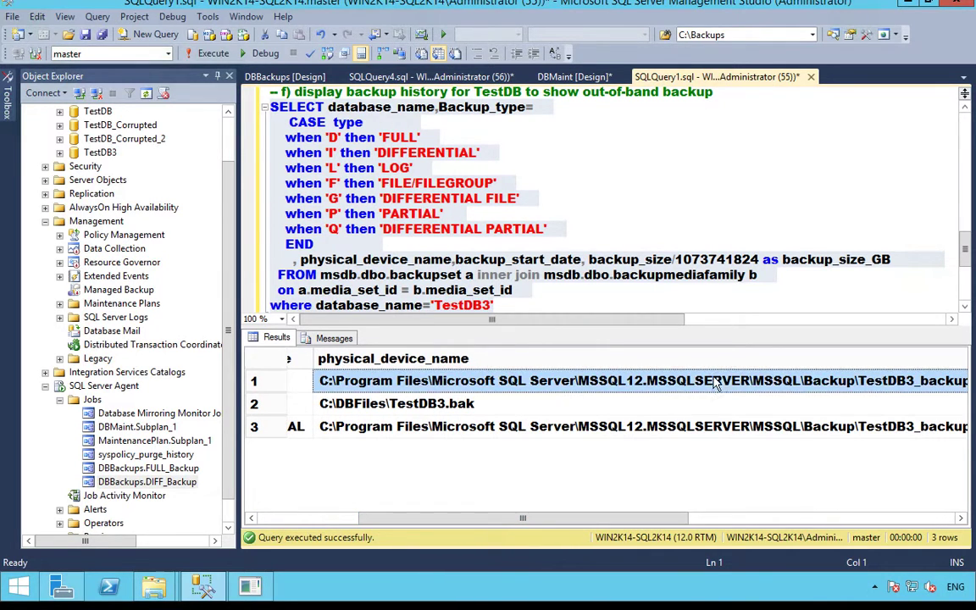
{"action": "left_click", "coordinate": [701, 428]}
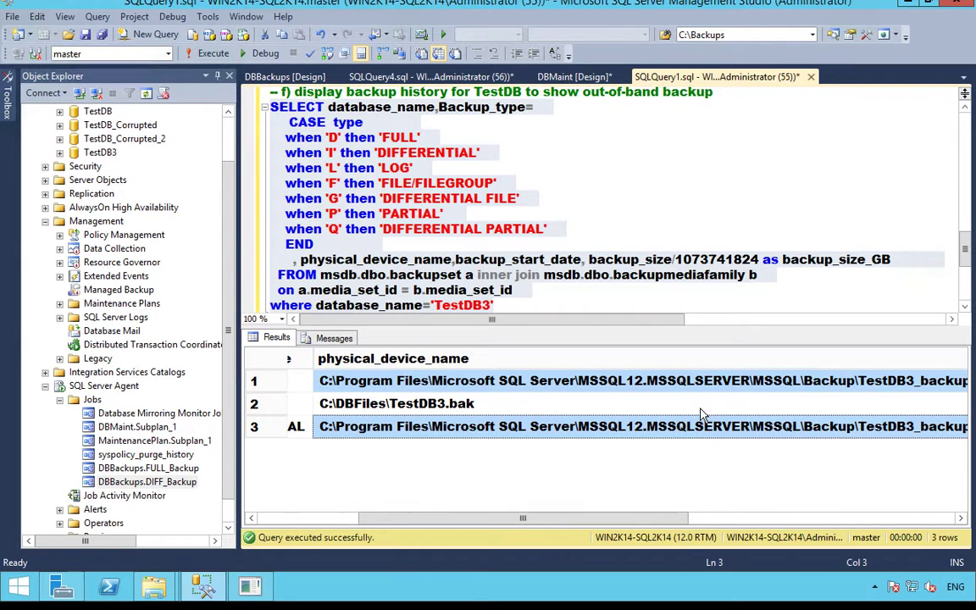
Examine the C:\DBFiles\TestDB3.bak row against the differential backup row and the first full backup row.
{"action": "left_click", "coordinate": [634, 402]}
{"action": "left_click_drag", "start_coordinate": [631, 521], "coordinate": [442, 519]}
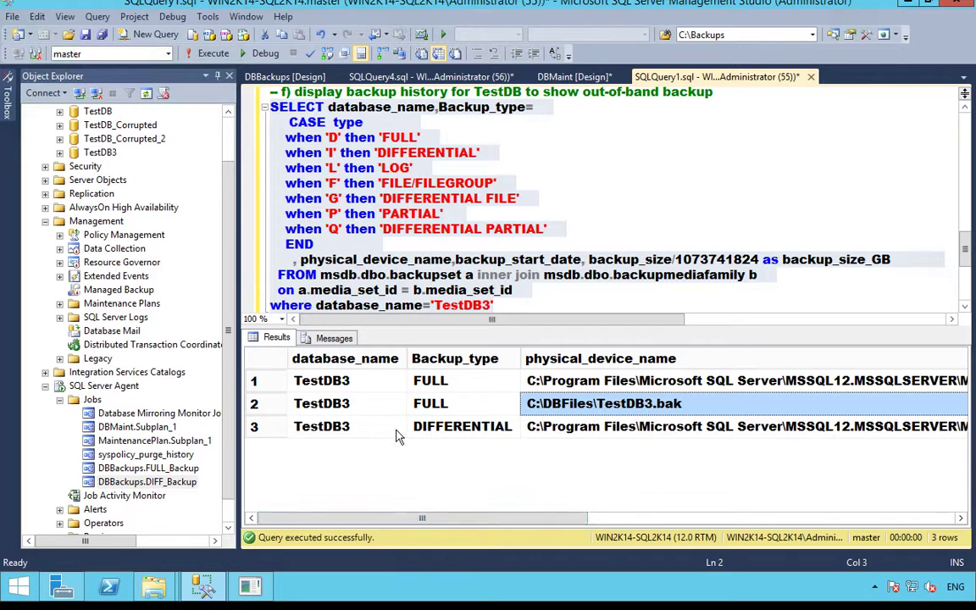
{"action": "left_click", "coordinate": [256, 405]}
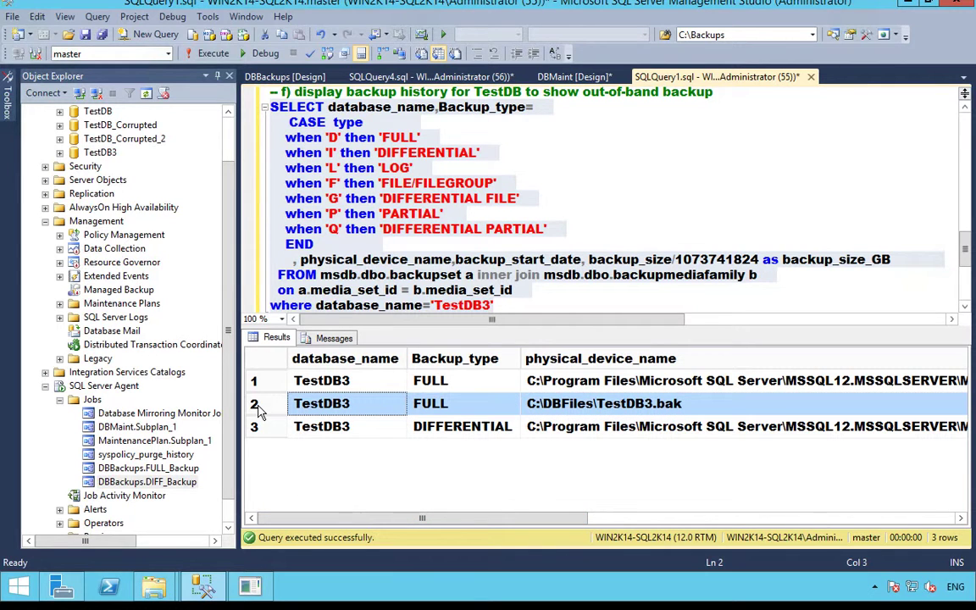
{"action": "left_click", "coordinate": [560, 409]}
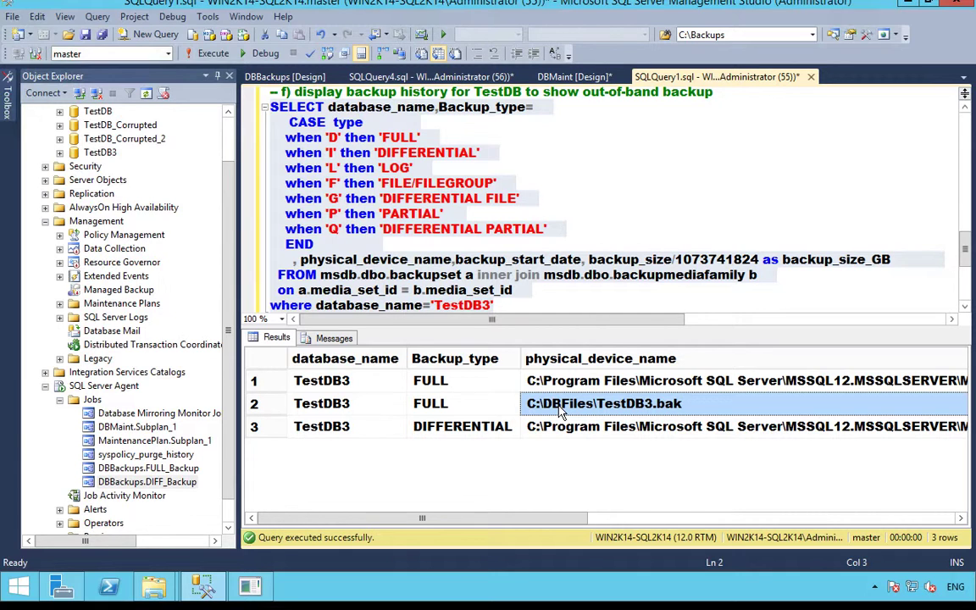
{"action": "left_click", "coordinate": [476, 428]}
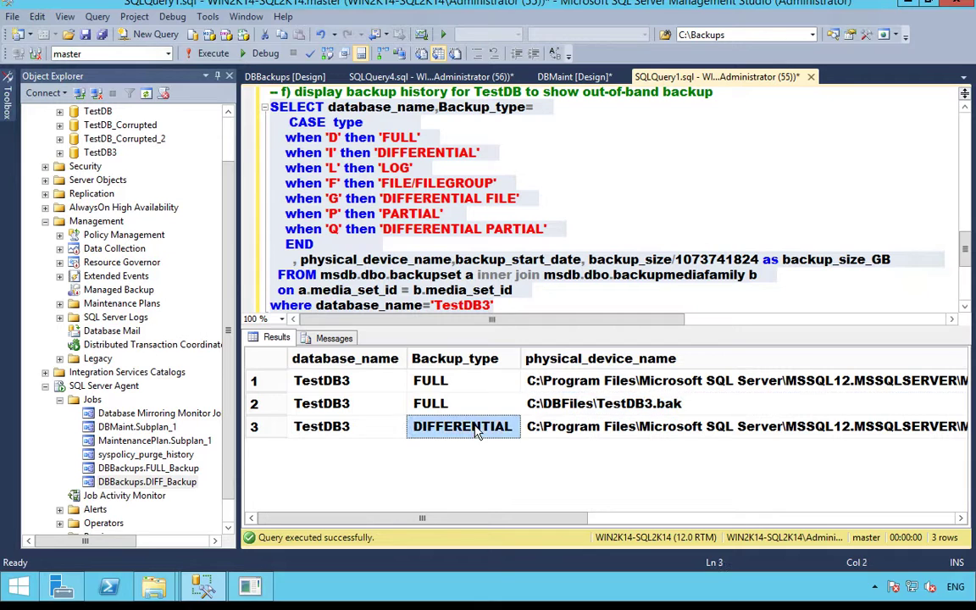
{"action": "left_click", "coordinate": [273, 410]}
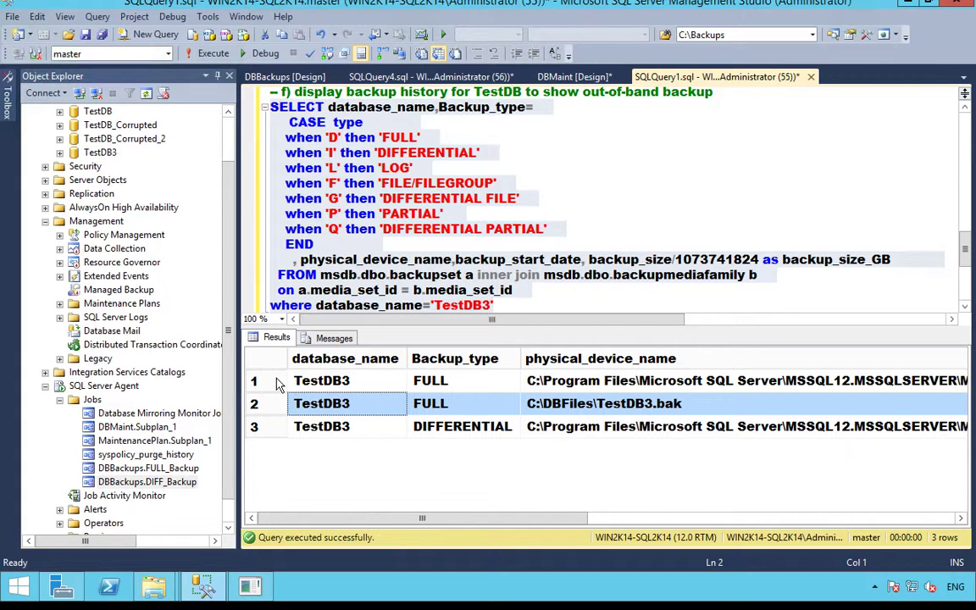
{"action": "left_click", "coordinate": [273, 382]}
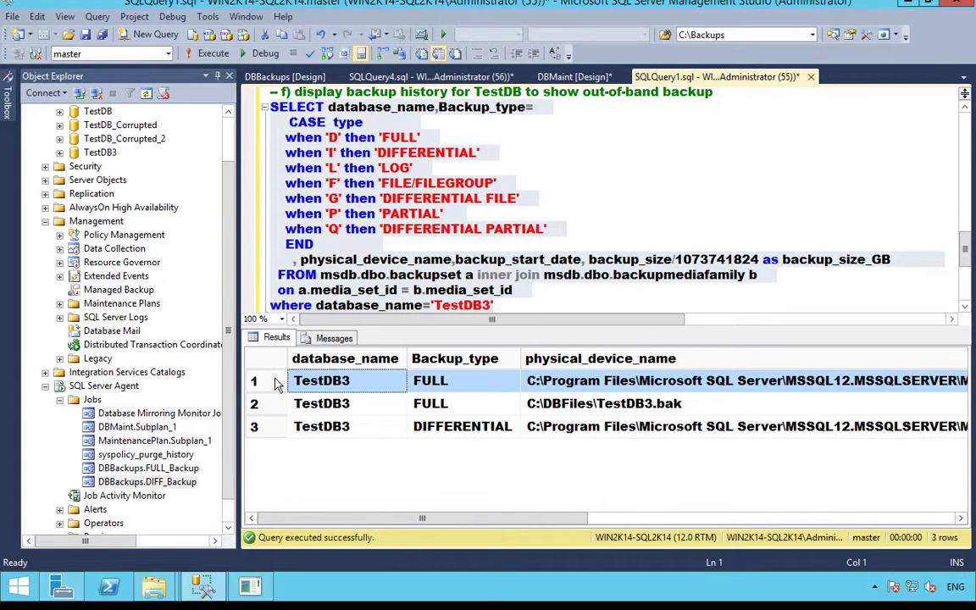